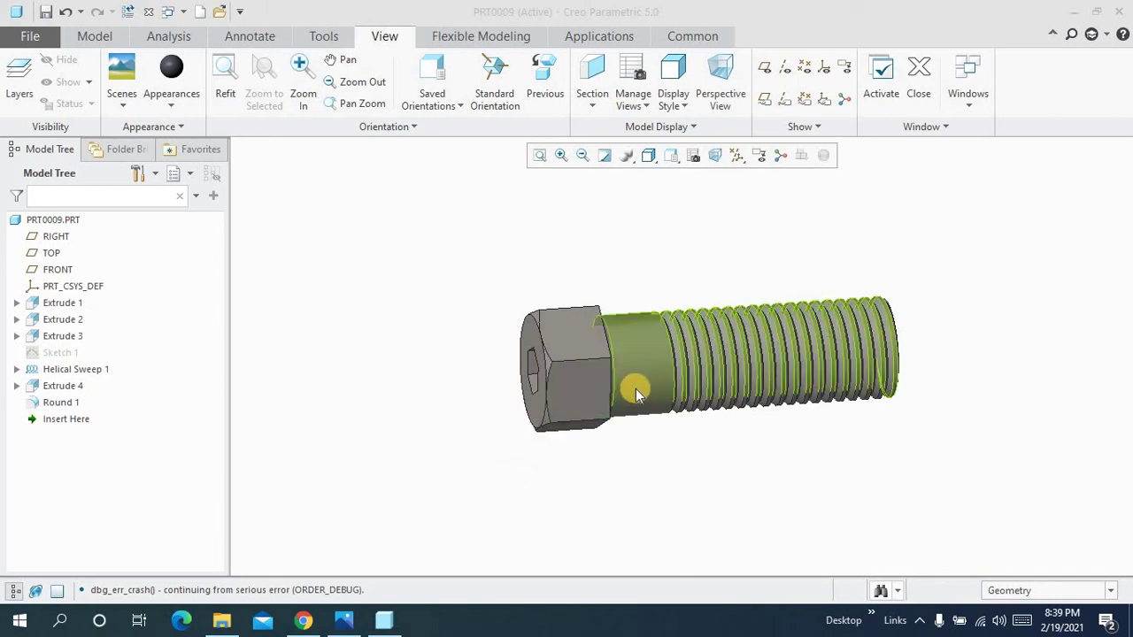
- Orbit the finished bolt to inspect its hex socket and head
mouse_move(652, 379)
middle_down()
mouse_move(682, 374)
mouse_move(663, 398)
mouse_move(627, 342)
mouse_move(620, 372)
mouse_move(652, 399)
mouse_move(652, 432)
mouse_move(554, 198)
middle_up()
click(544, 157)
mouse_move(656, 252)
middle_down()
mouse_move(625, 406)
mouse_move(640, 392)
mouse_move(628, 407)
mouse_move(552, 206)
middle_up()
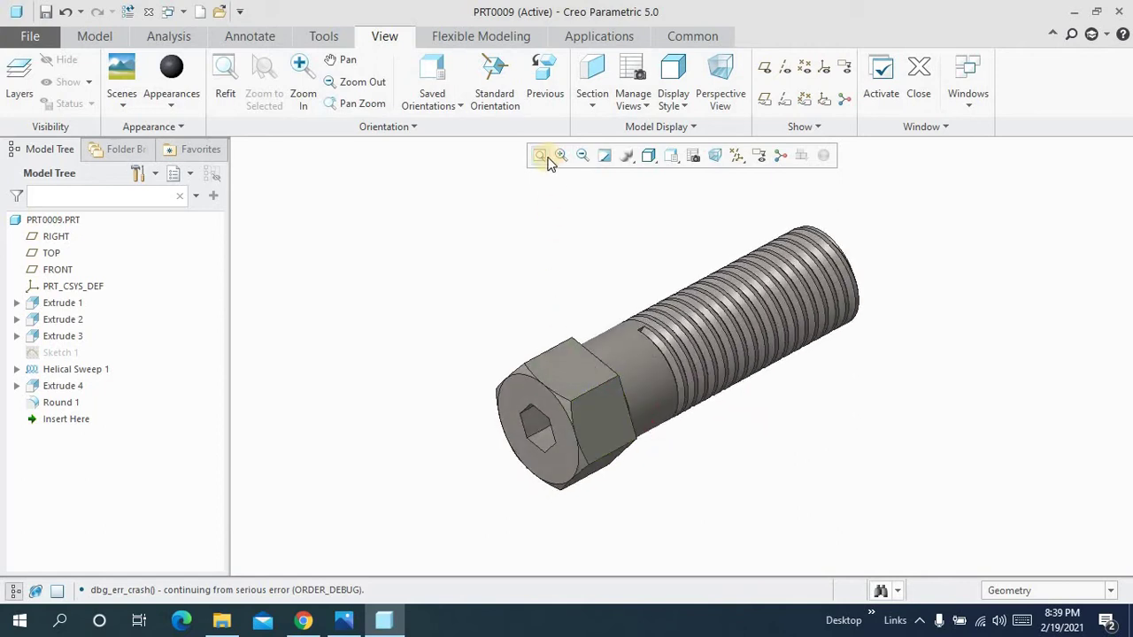
mouse_move(586, 298)
middle_down()
mouse_move(579, 304)
mouse_move(524, 172)
mouse_move(576, 268)
mouse_move(586, 249)
mouse_move(566, 258)
mouse_move(544, 213)
middle_up()
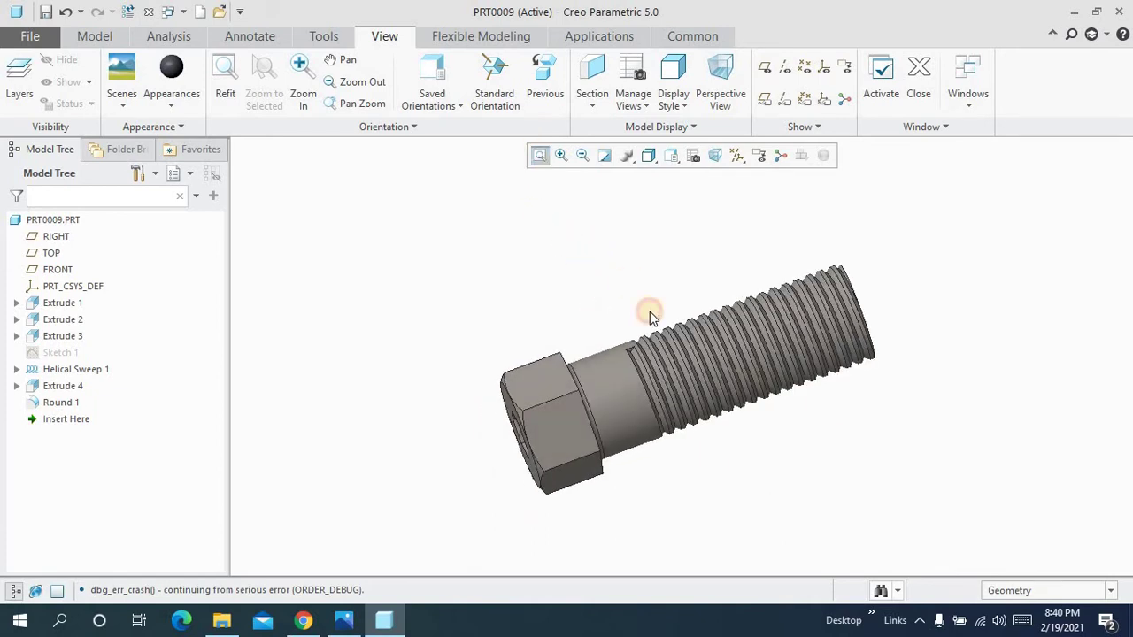
mouse_move(610, 357)
middle_down()
mouse_move(634, 328)
mouse_move(593, 323)
middle_up()
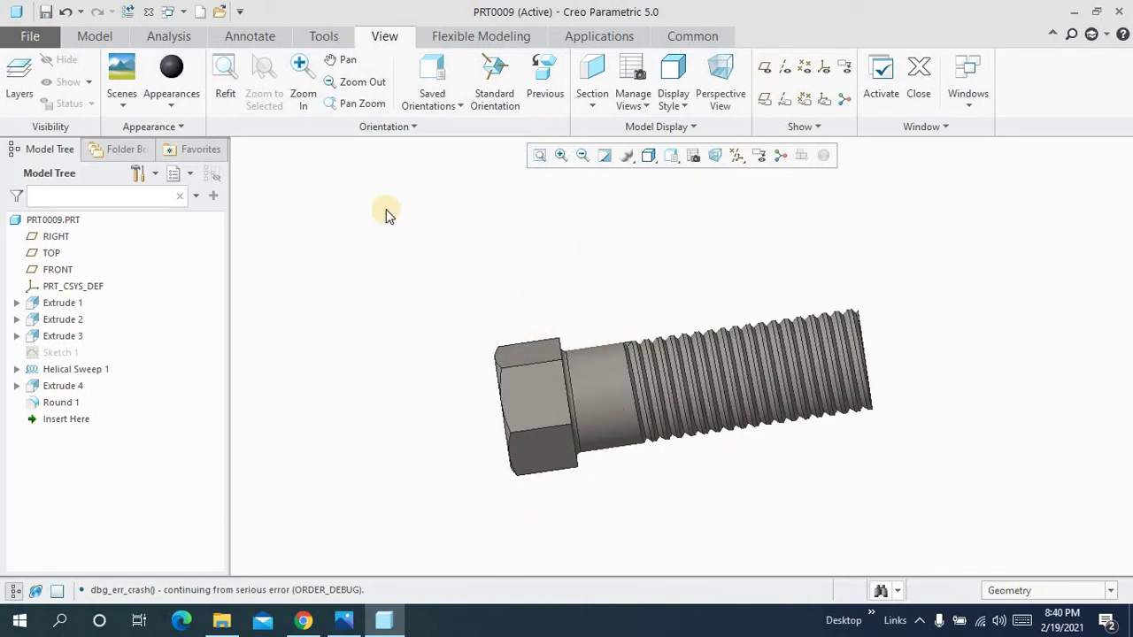
- Create a new solid part named prt0012 and maximise the window
click(203, 16)
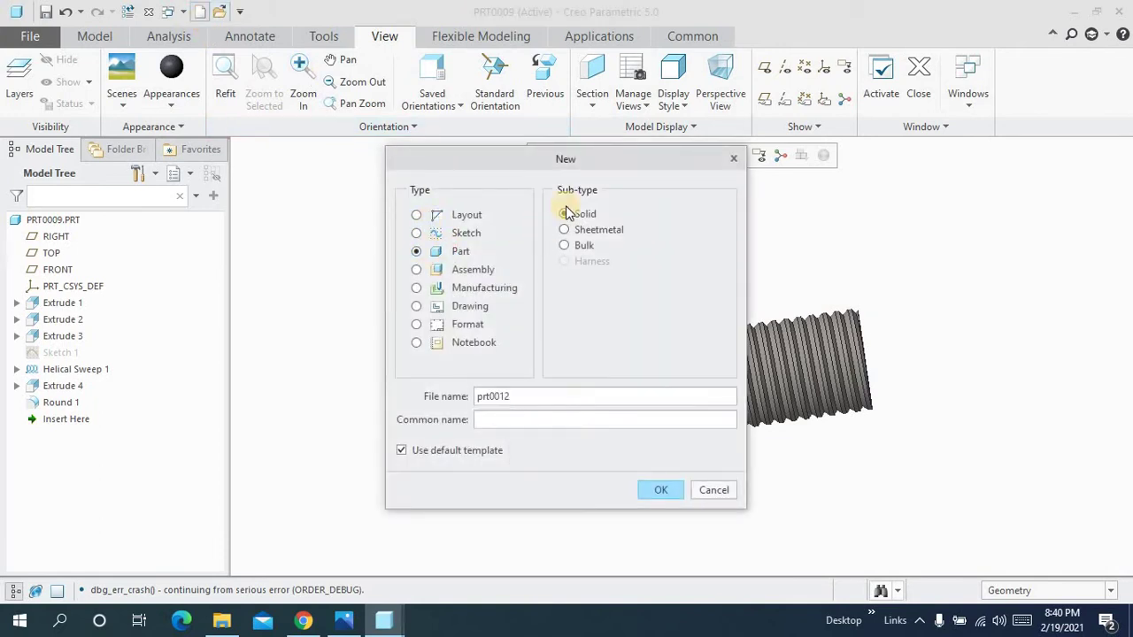
click(558, 398)
click(642, 488)
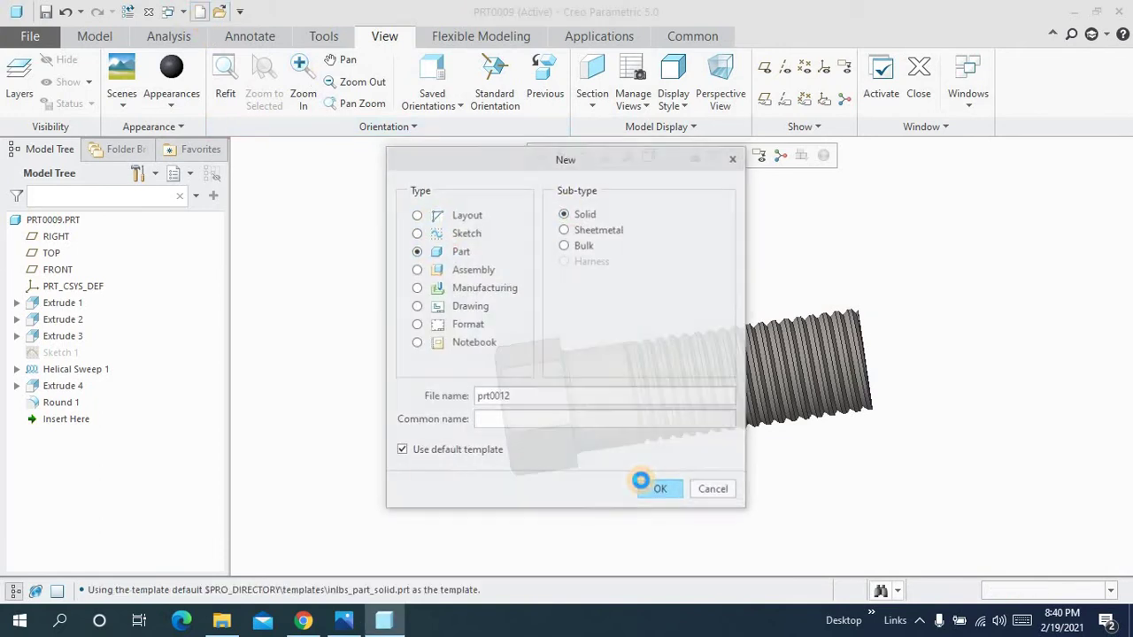
click(1037, 15)
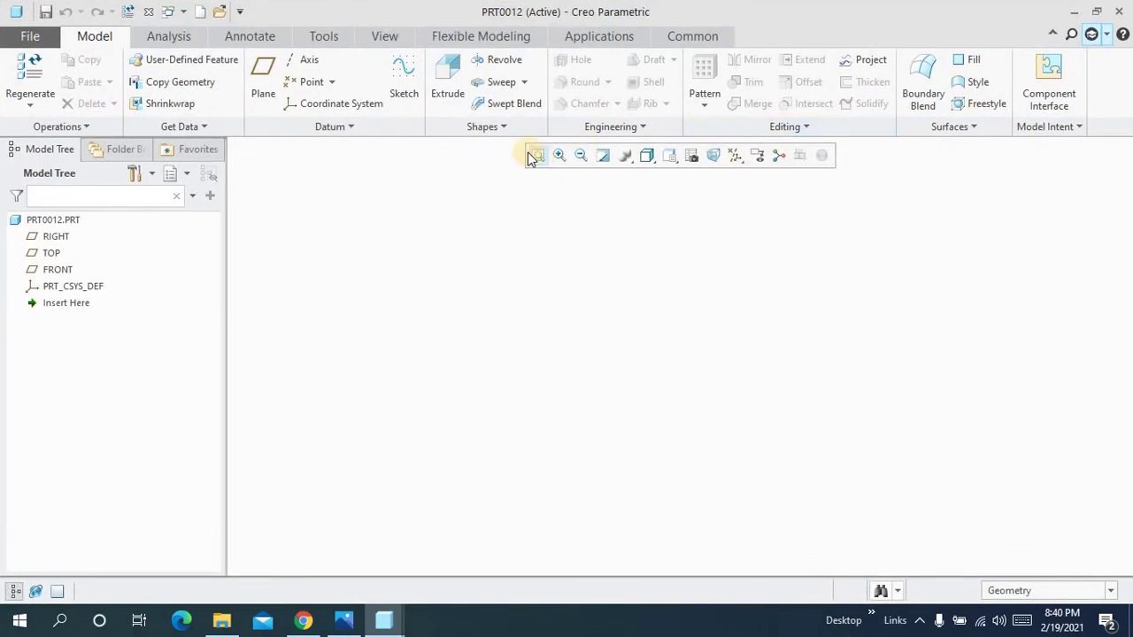
- Start an extrude with its sketch placed on the FRONT plane
click(439, 106)
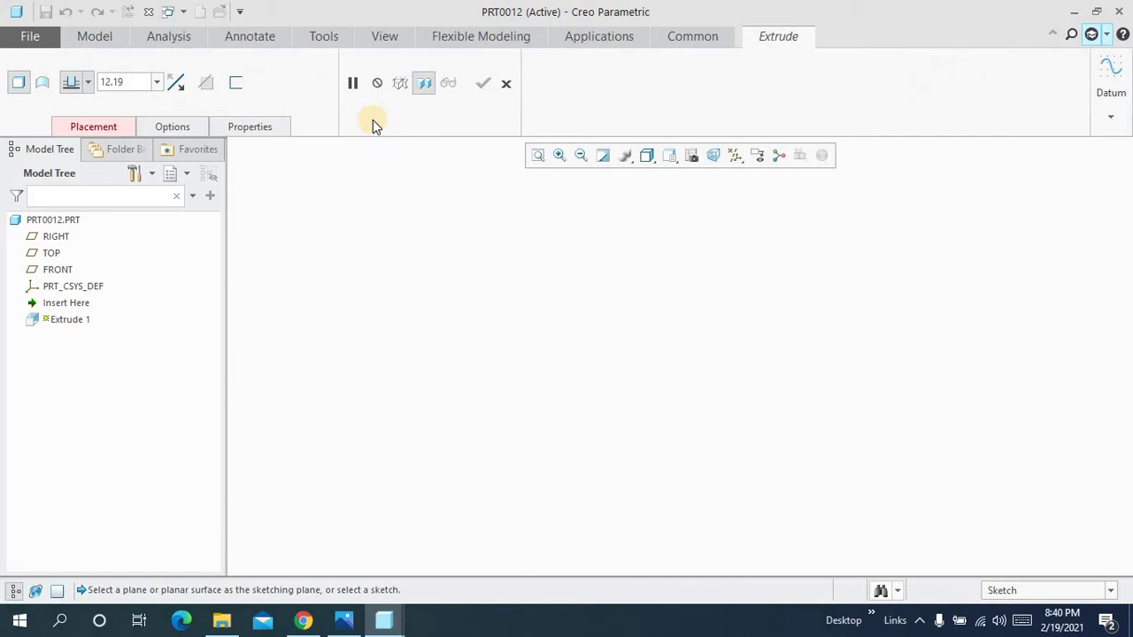
click(123, 127)
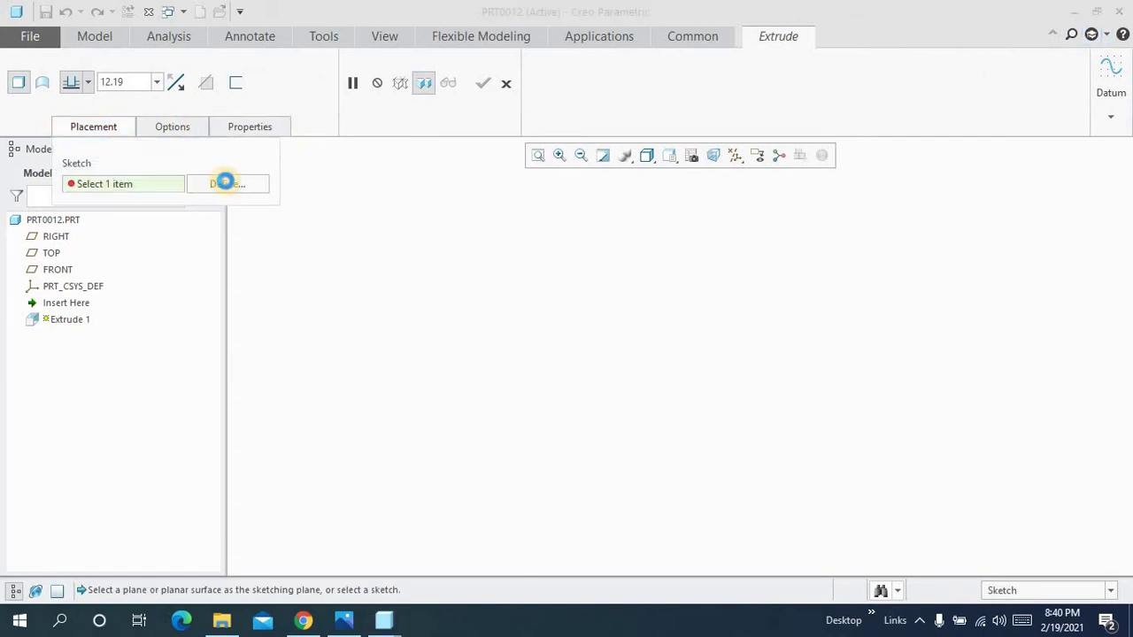
click(226, 181)
click(69, 269)
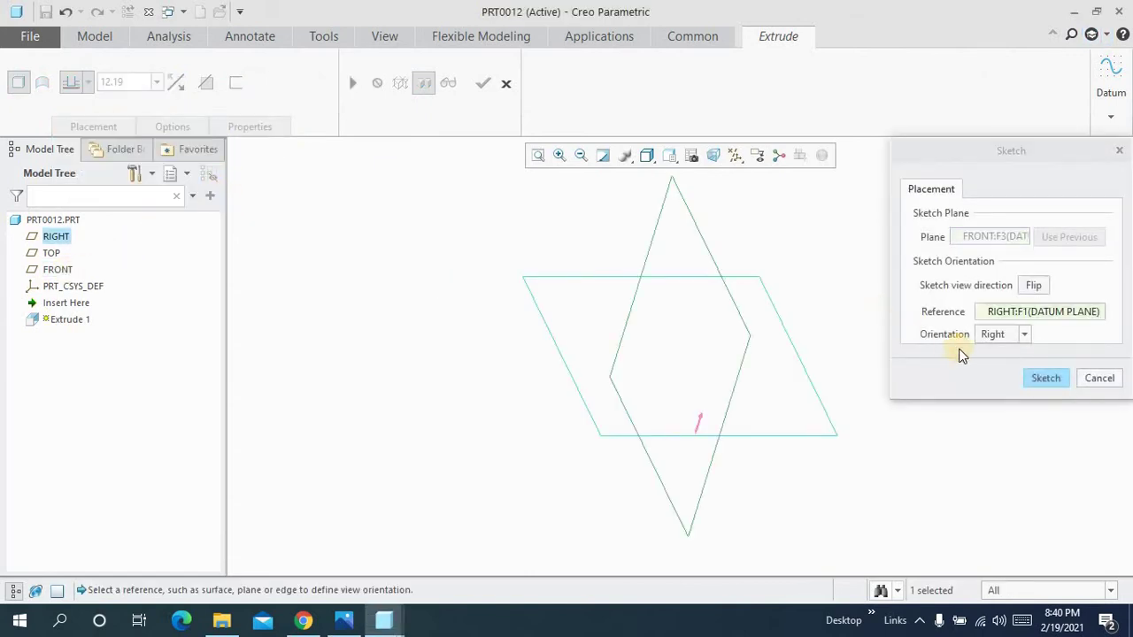
click(1046, 377)
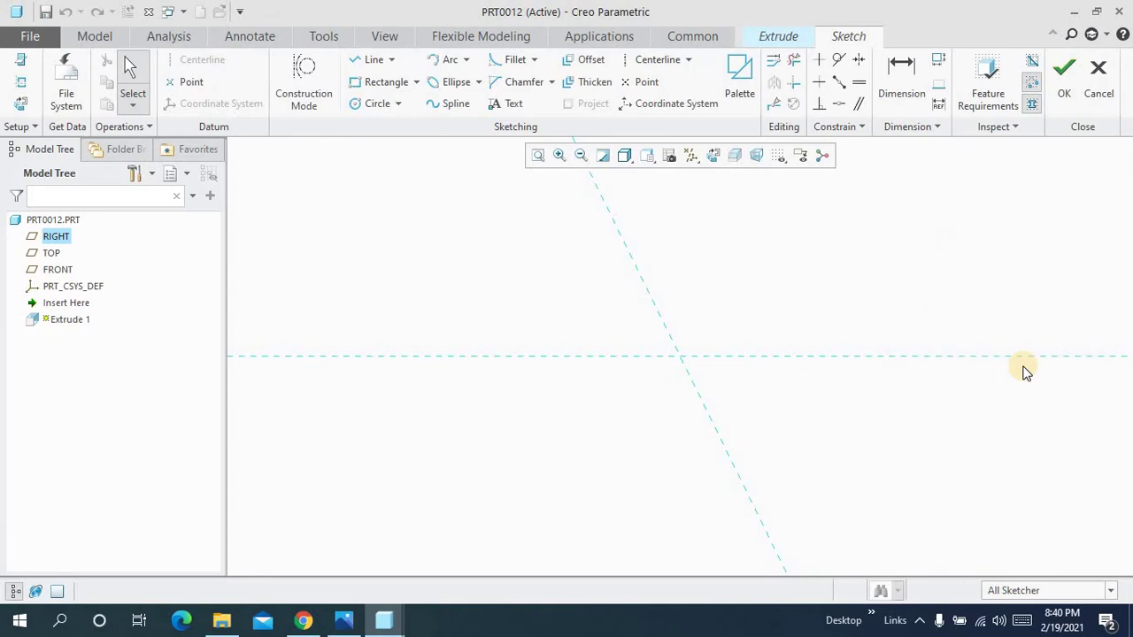
- Draw a circle centred on the origin with a 12 diameter
click(371, 105)
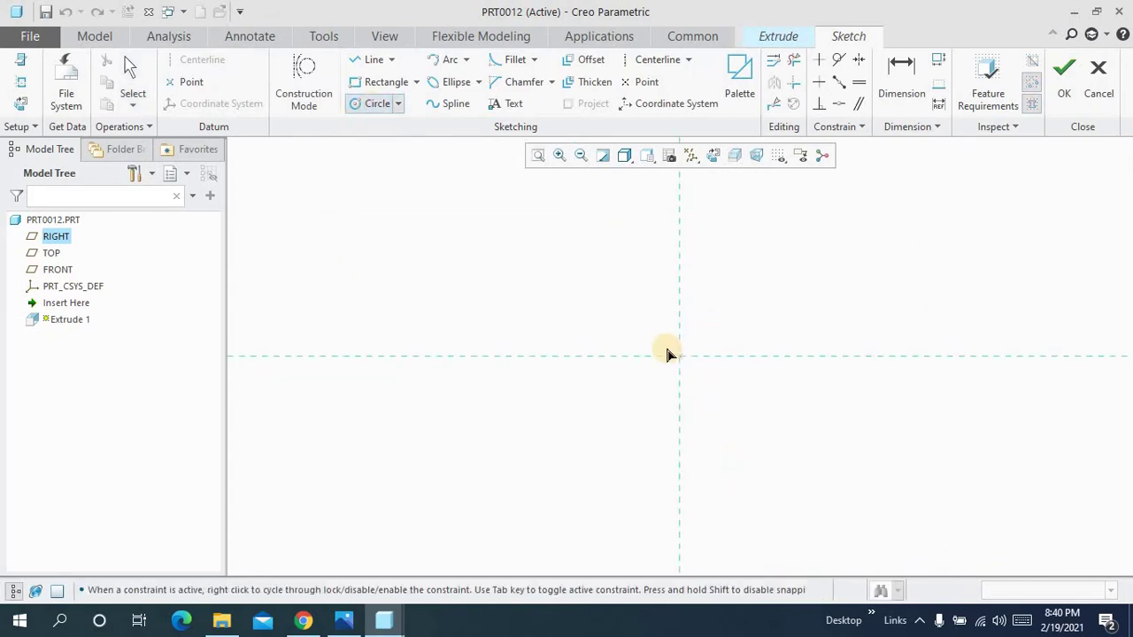
click(637, 342)
click(901, 78)
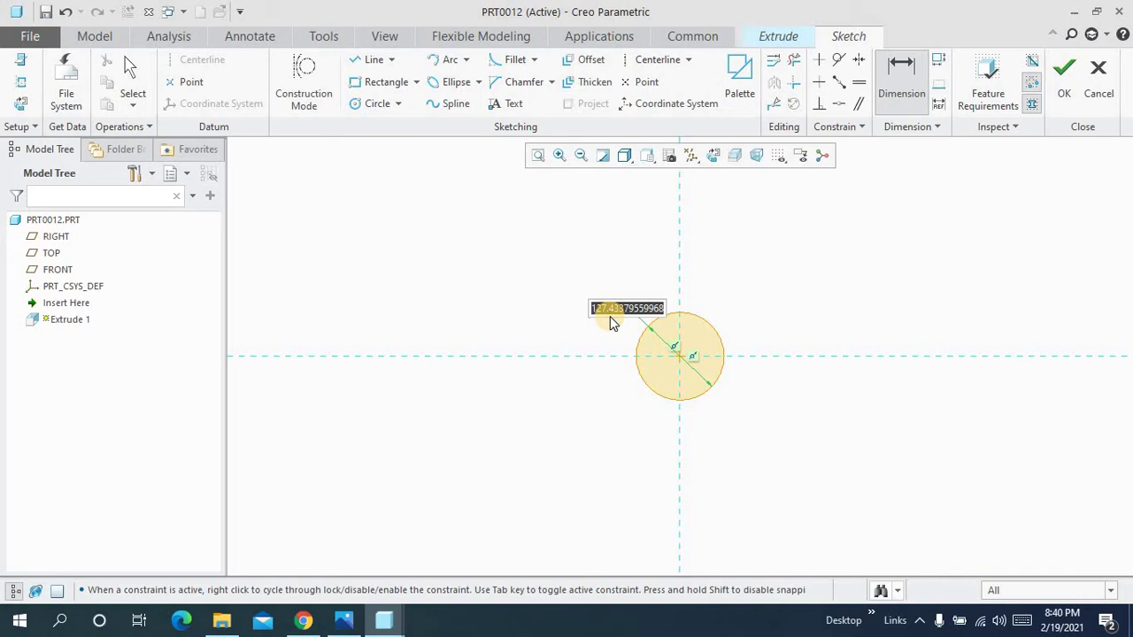
text(12)
key(Return)
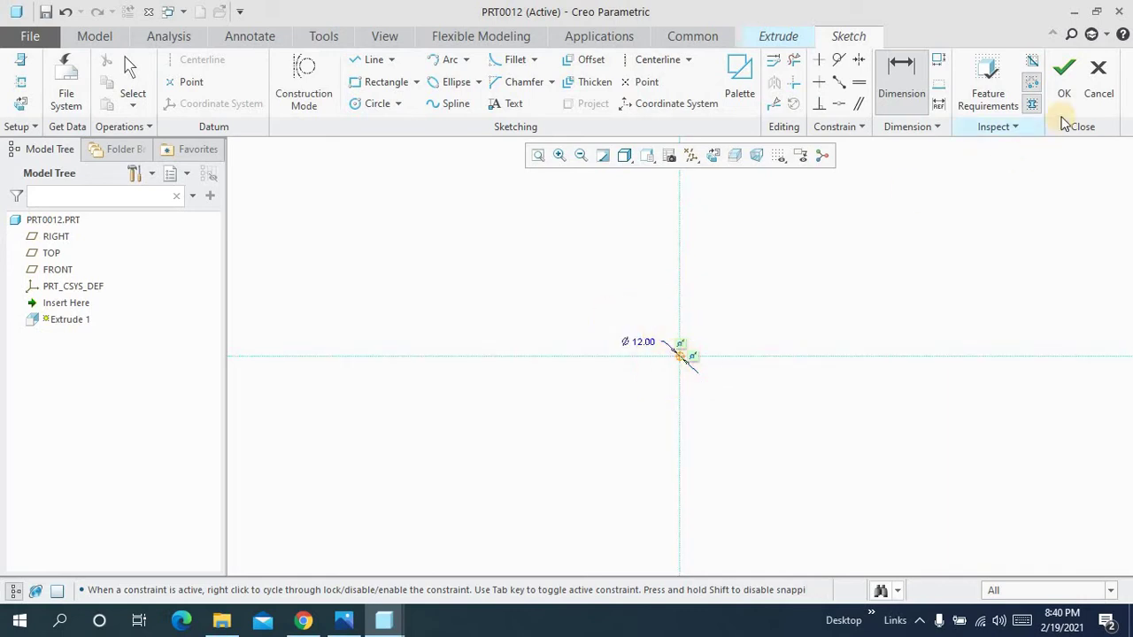
- Extrude the Ø12 circle symmetrically to a 35 length to form the cylinder
click(1064, 78)
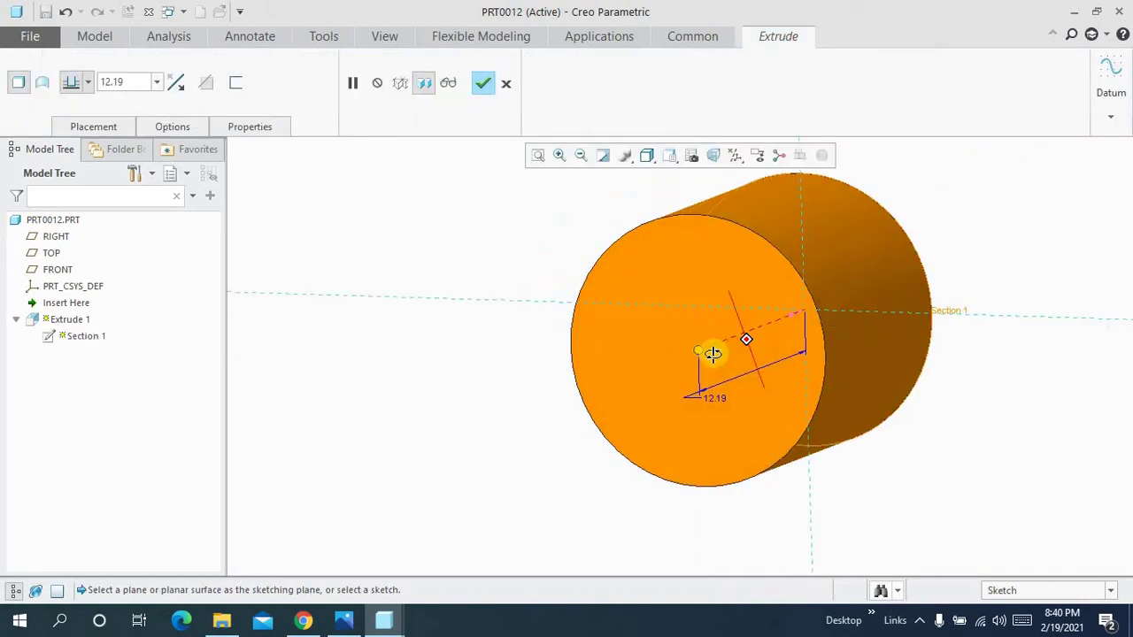
click(86, 83)
click(71, 129)
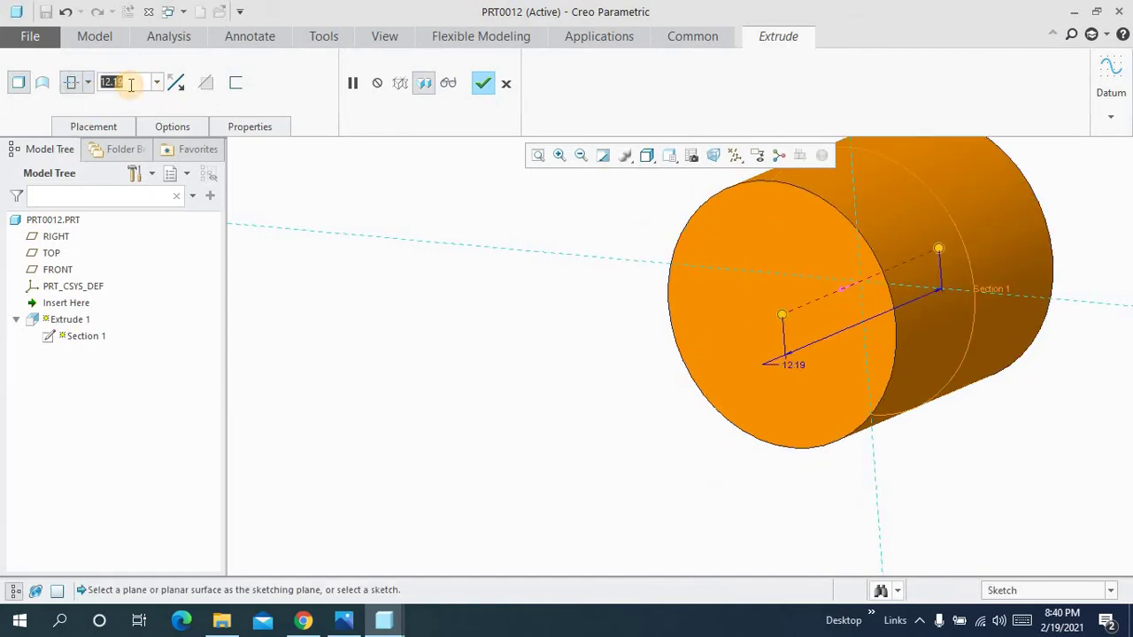
text(35)
key(Return)
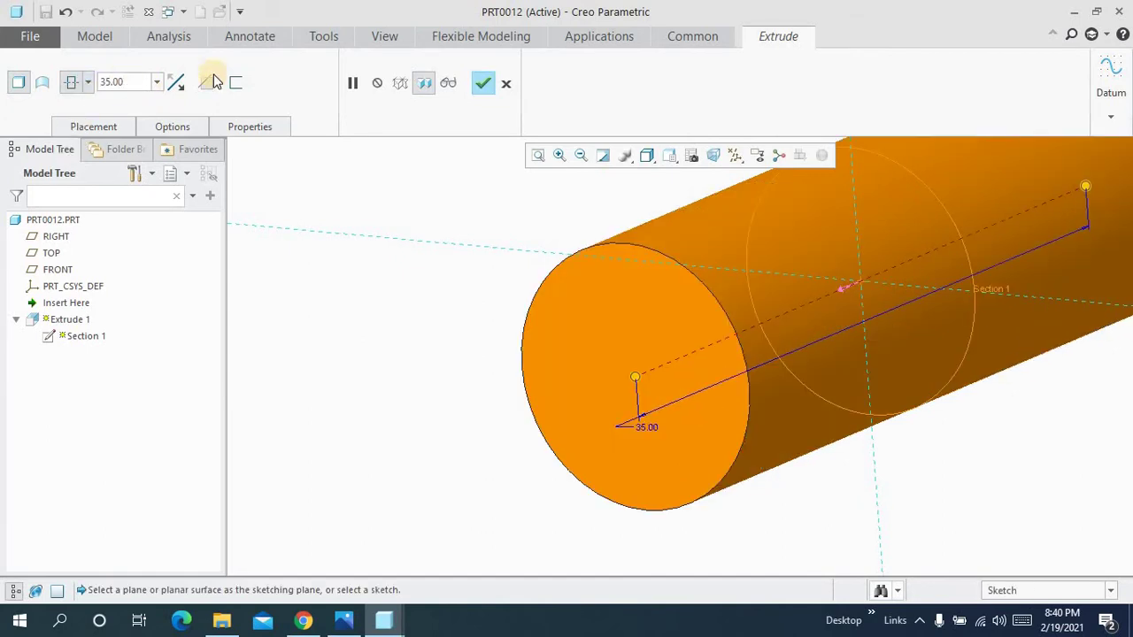
click(538, 156)
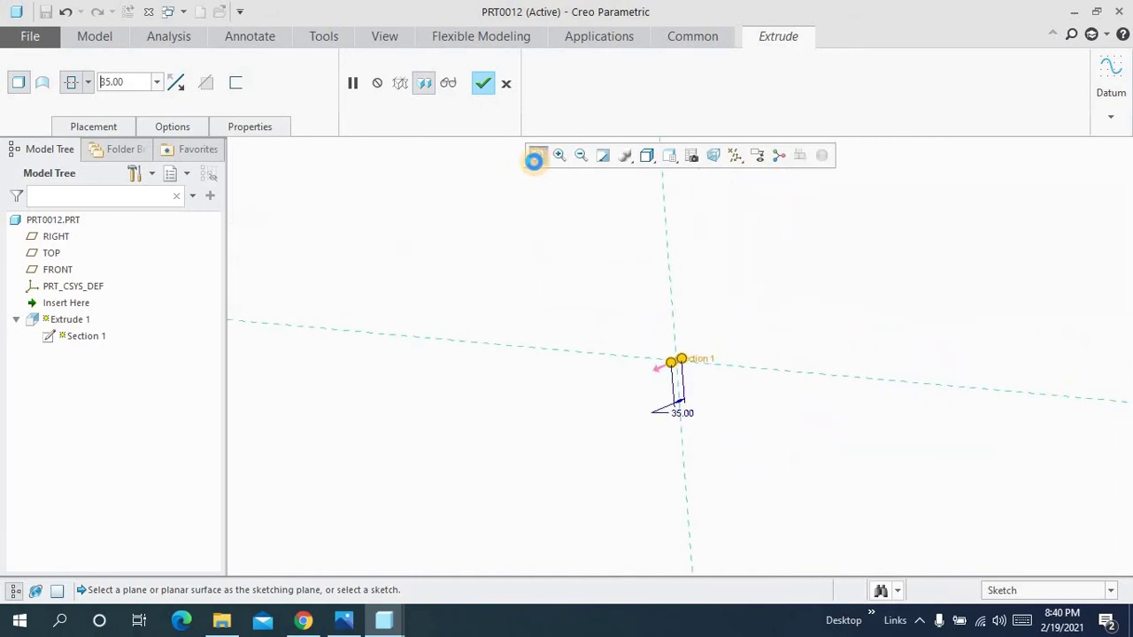
click(485, 85)
click(523, 274)
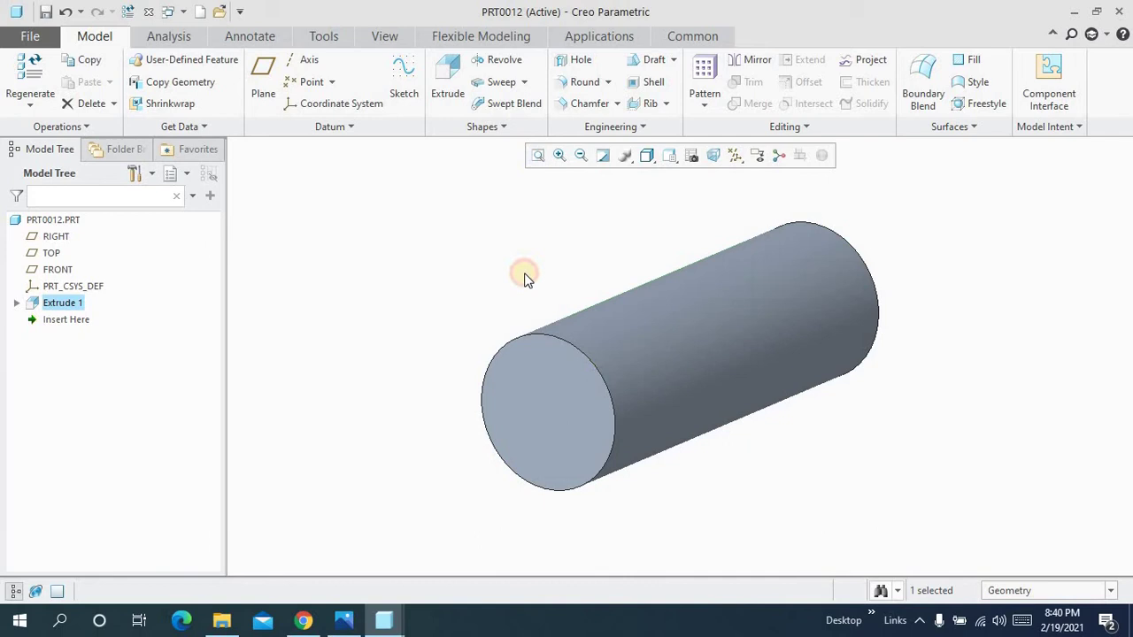
mouse_move(546, 270)
middle_down()
mouse_move(531, 167)
mouse_move(499, 150)
middle_up()
click(537, 155)
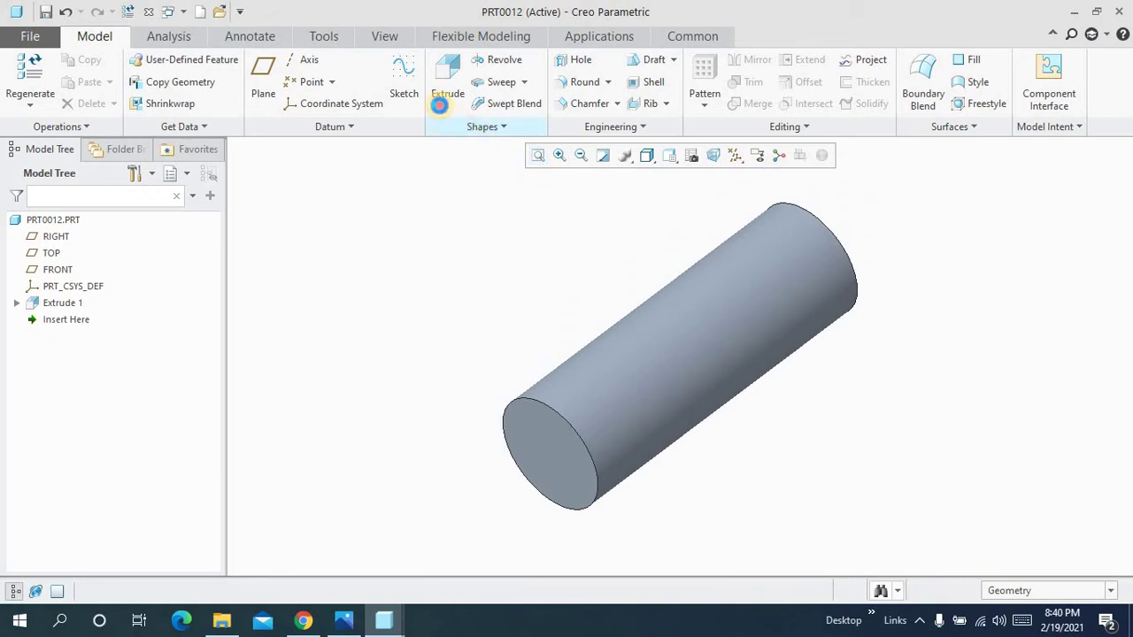
- Start a second extrude sketched on the cylinder's end face, viewed head-on
click(439, 105)
click(546, 435)
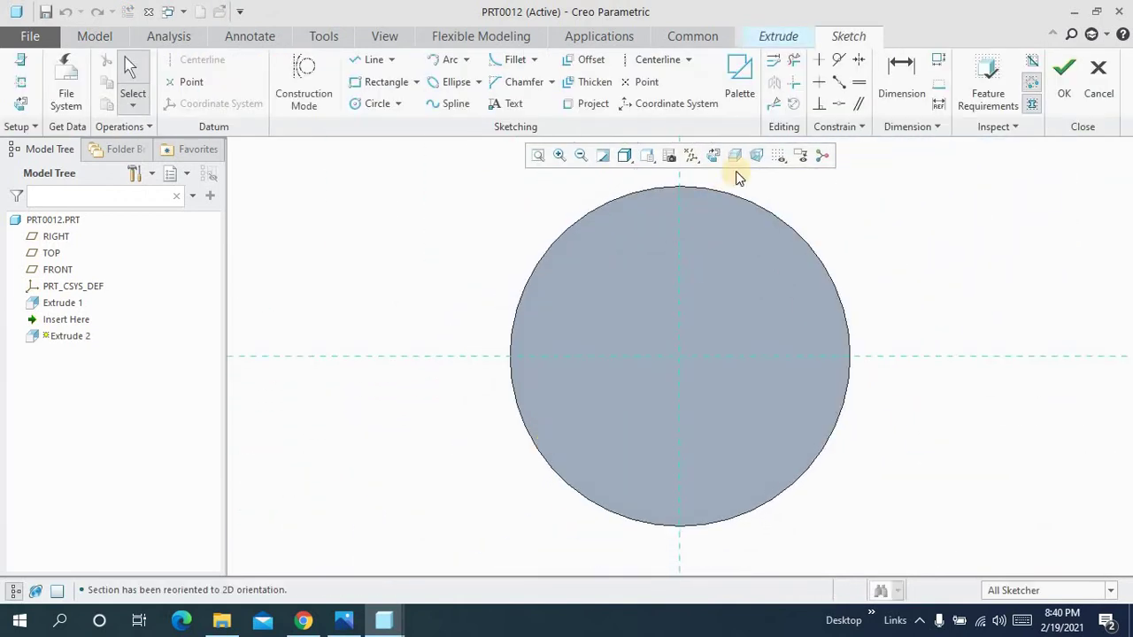
click(713, 156)
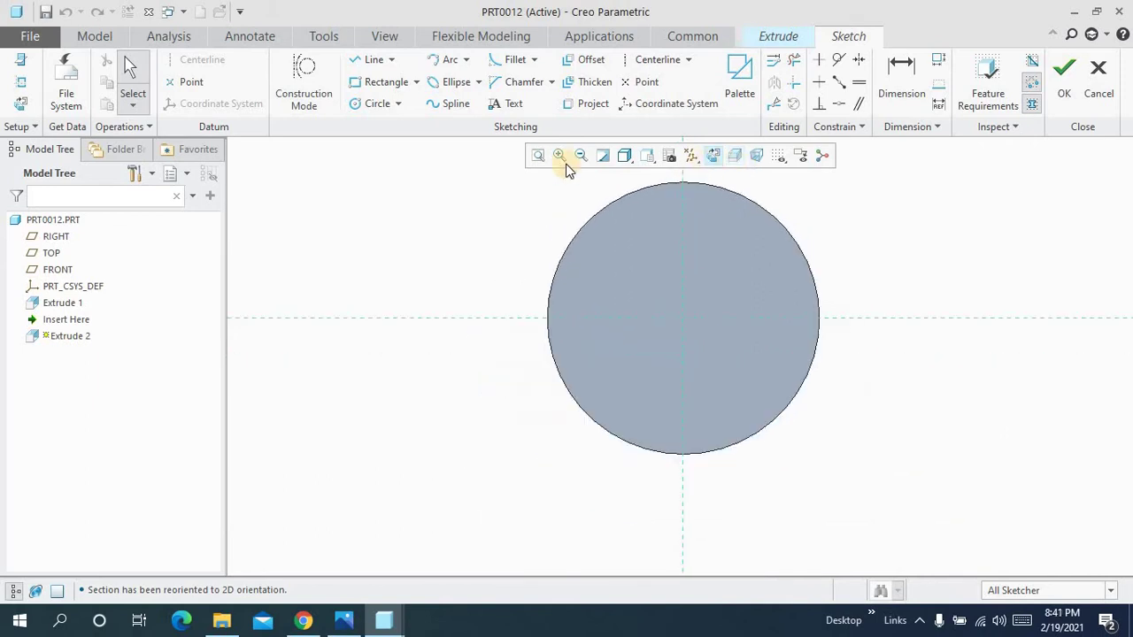
click(538, 157)
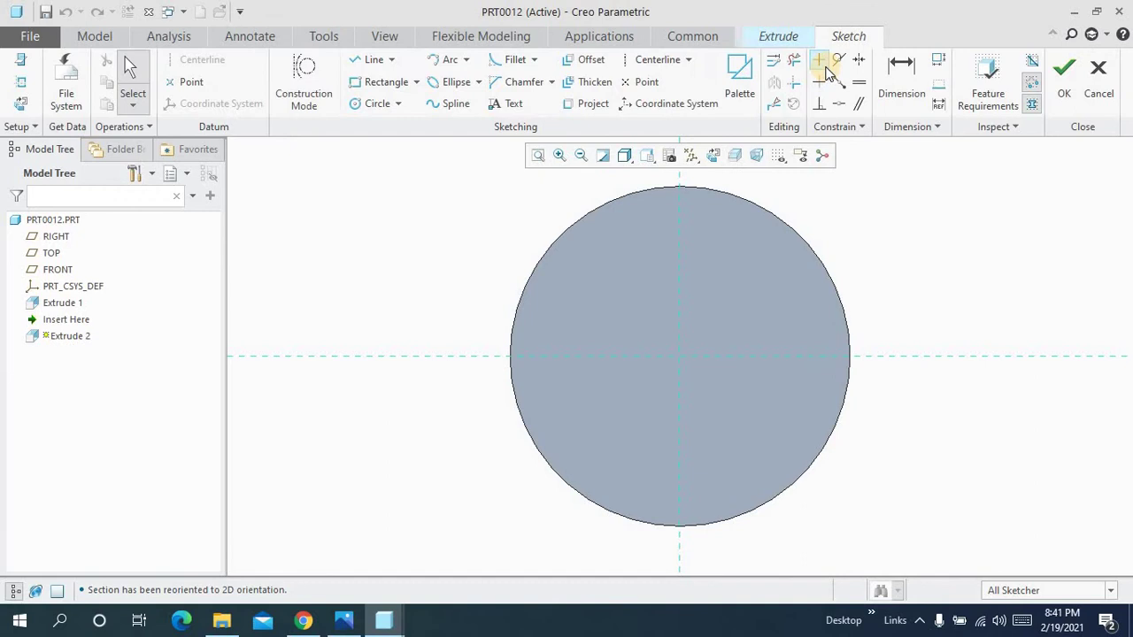
- Place a palette 6-Sided Hexagon at the circle's centre, scaled 7.75
click(739, 96)
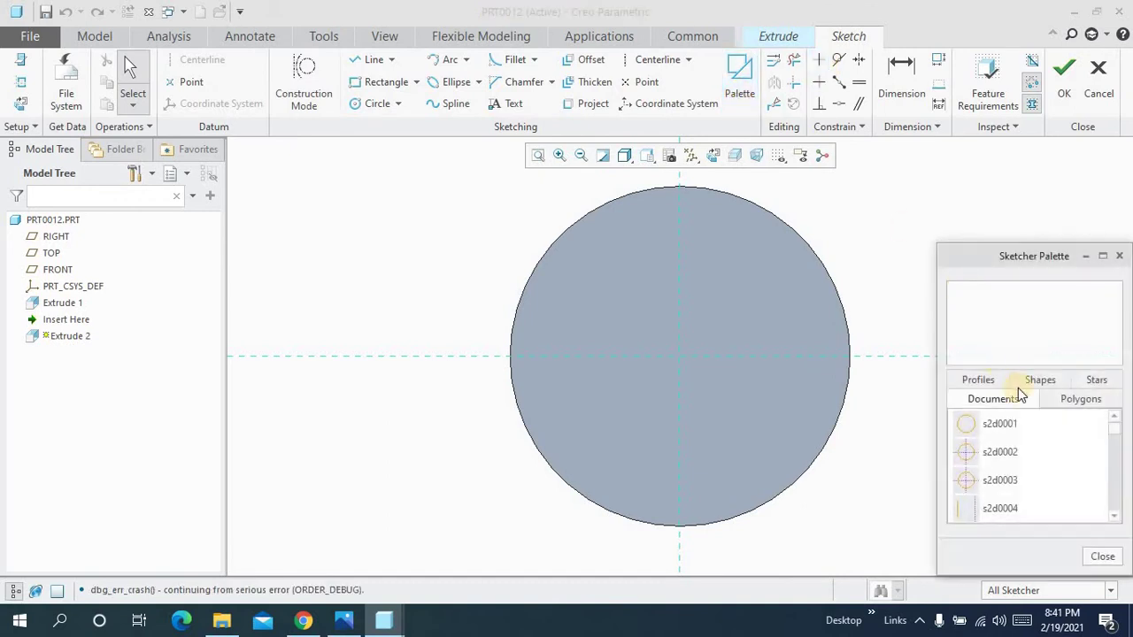
click(1071, 399)
mouse_move(963, 511)
mouse_down()
mouse_move(704, 389)
mouse_move(679, 358)
mouse_up()
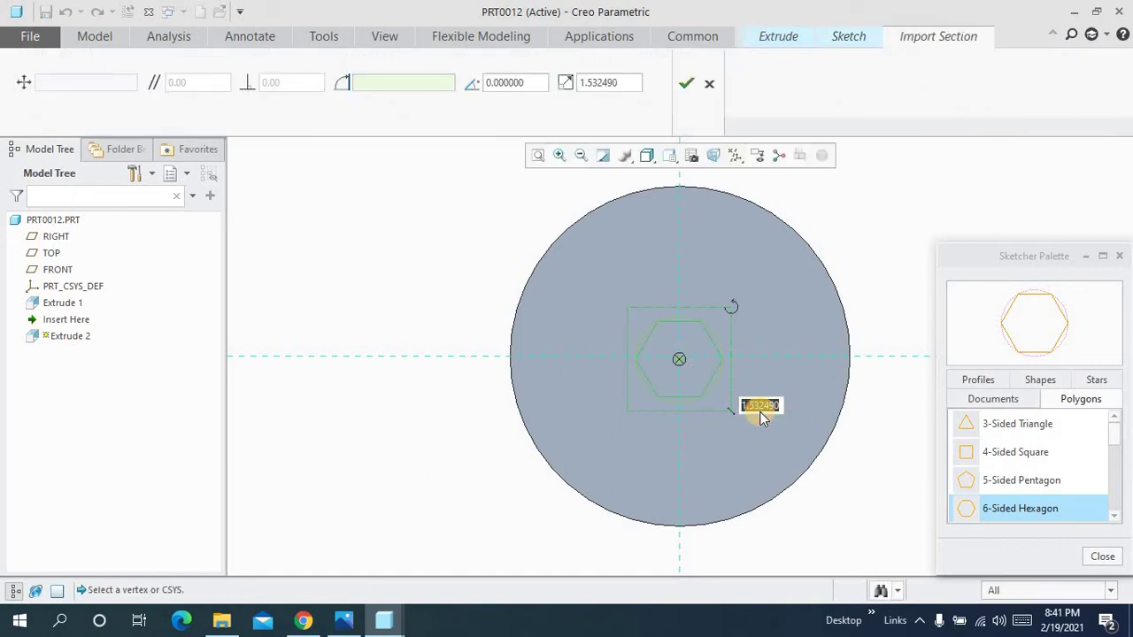
text(7)
text(5)
key(Return)
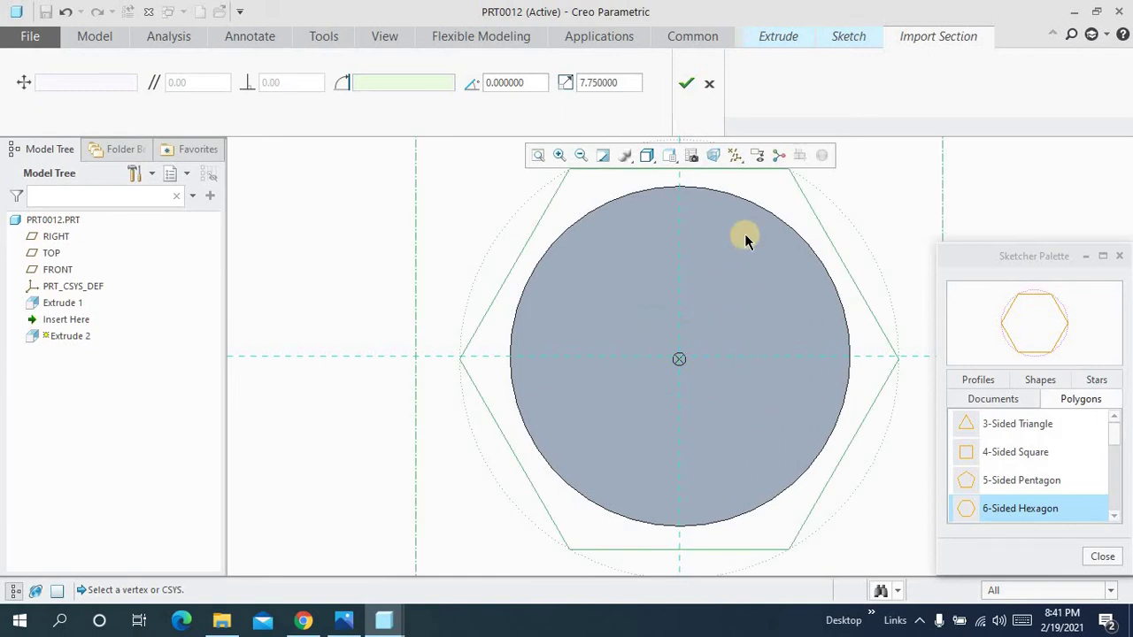
click(685, 84)
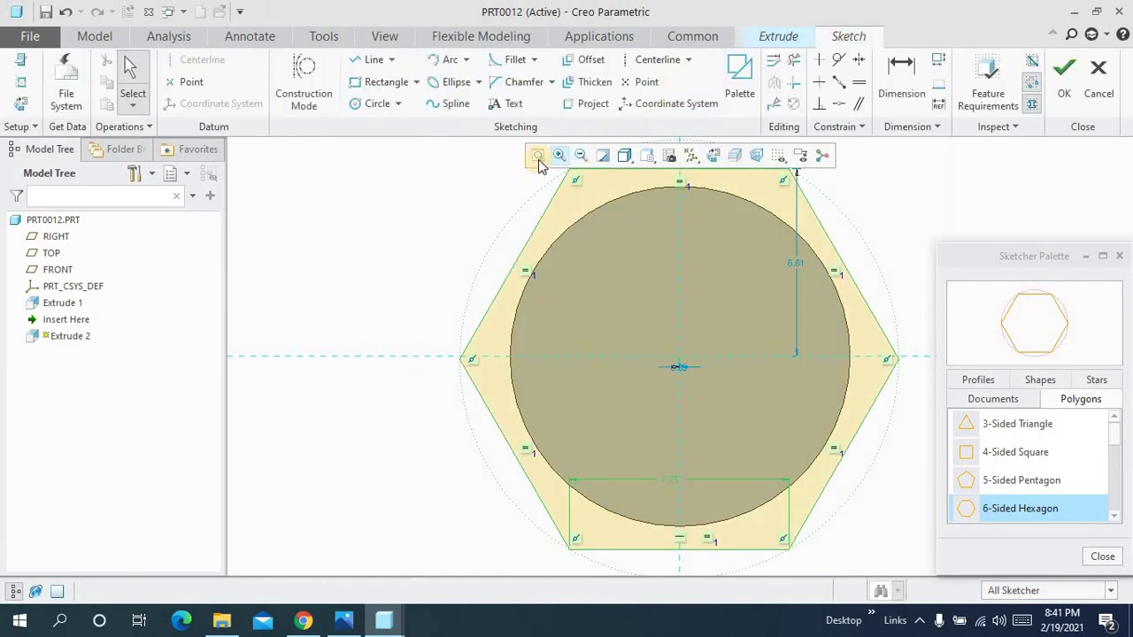
click(537, 158)
- Accept the hexagon sketch and finish Extrude 2 at a 7.75 depth
click(1062, 99)
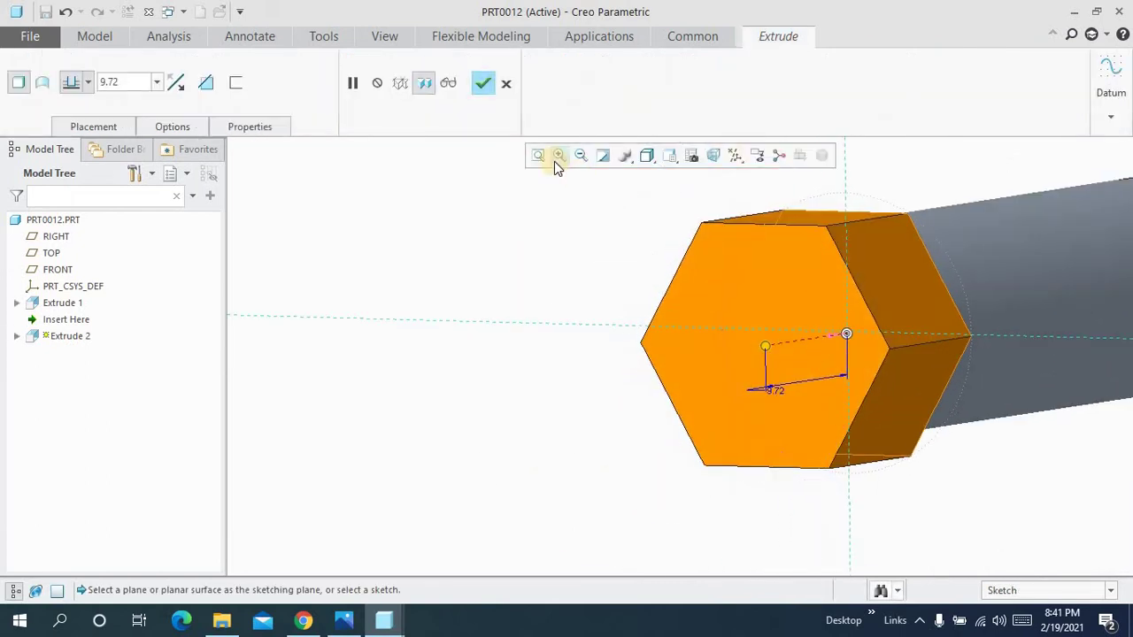
click(544, 157)
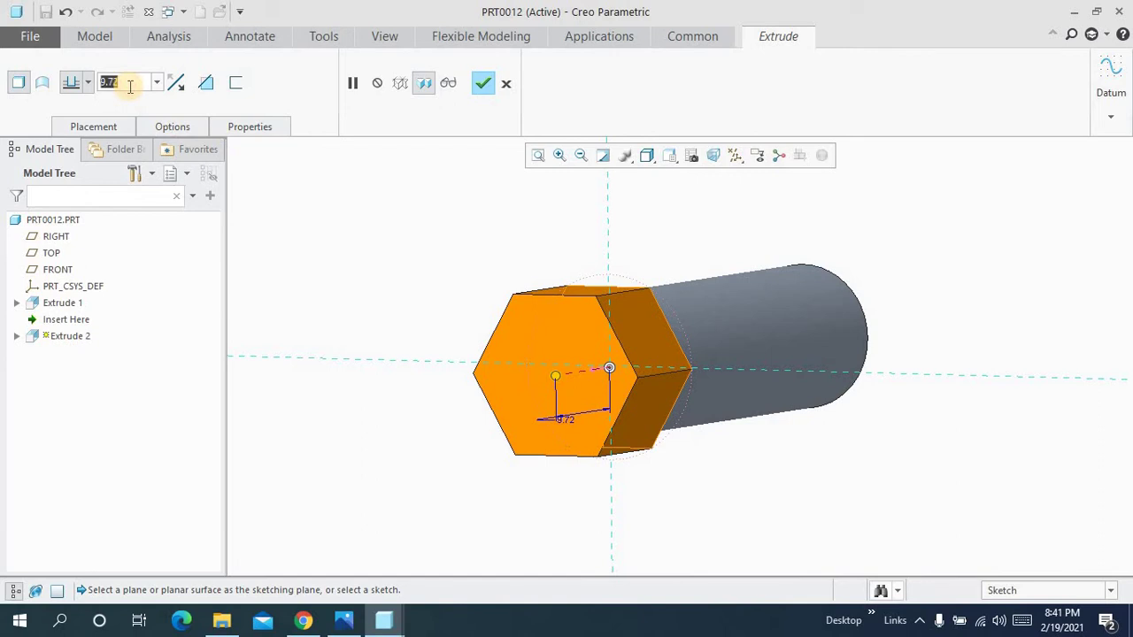
text(7)
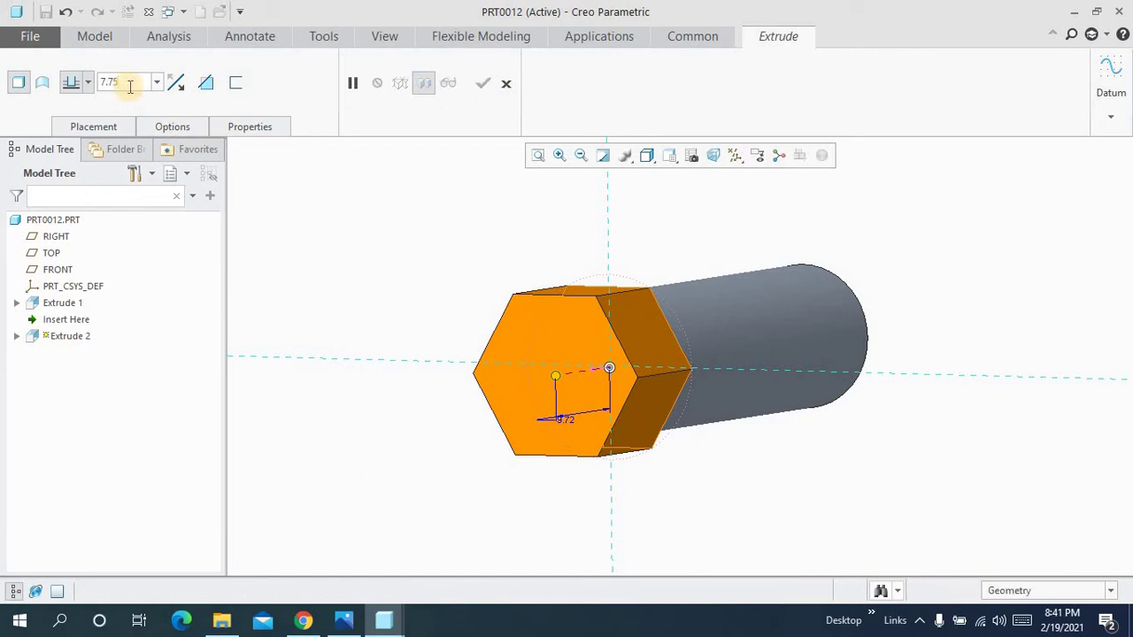
key(Return)
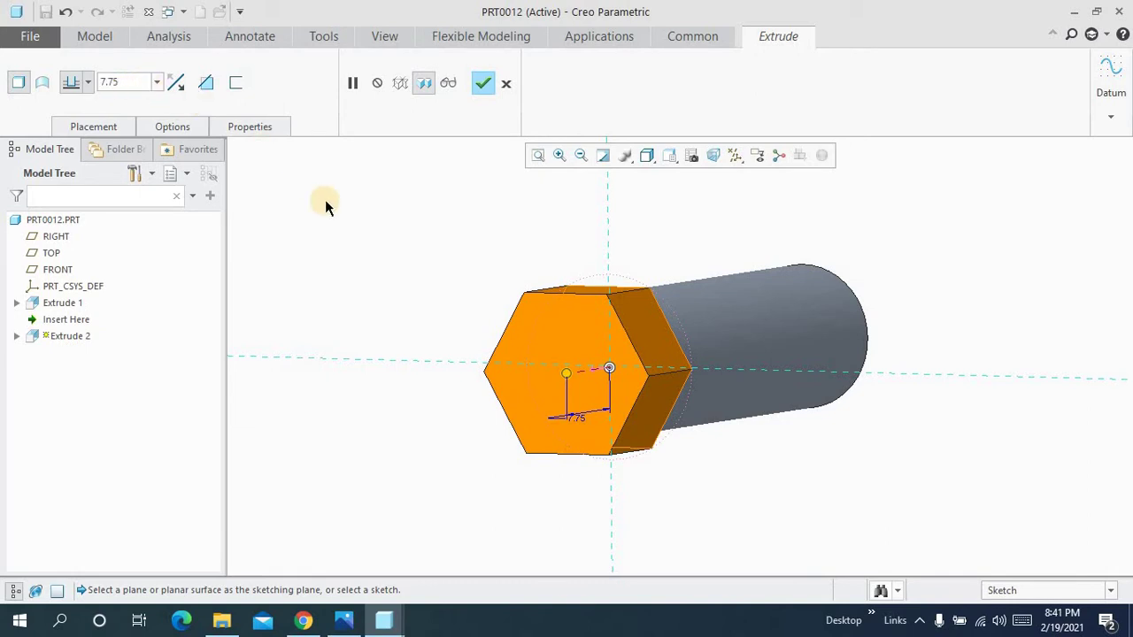
right_click(325, 200)
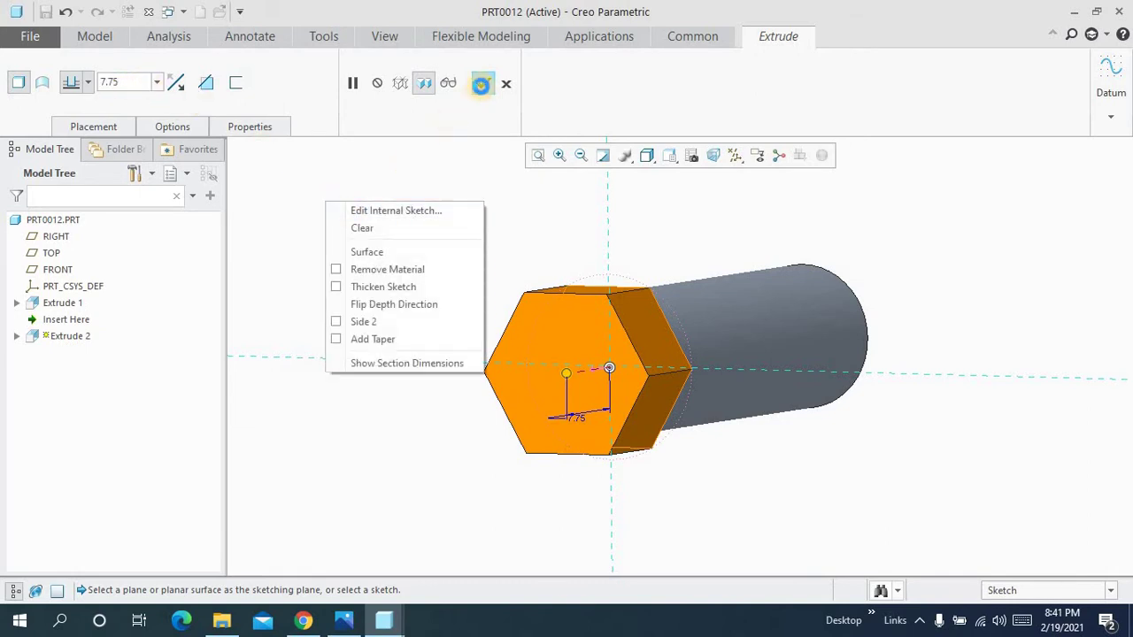
click(483, 82)
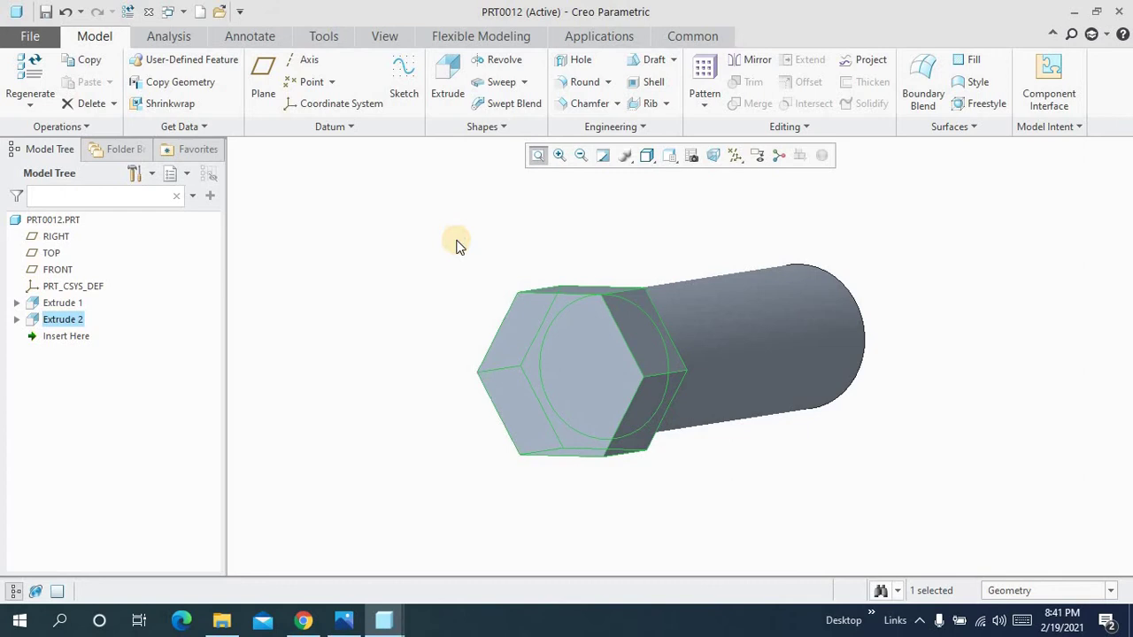
- On the hex head's front face, sketch a concentric circle tangent to the hexagon edges
mouse_move(455, 243)
middle_down()
mouse_move(445, 243)
mouse_move(518, 182)
middle_up()
click(536, 155)
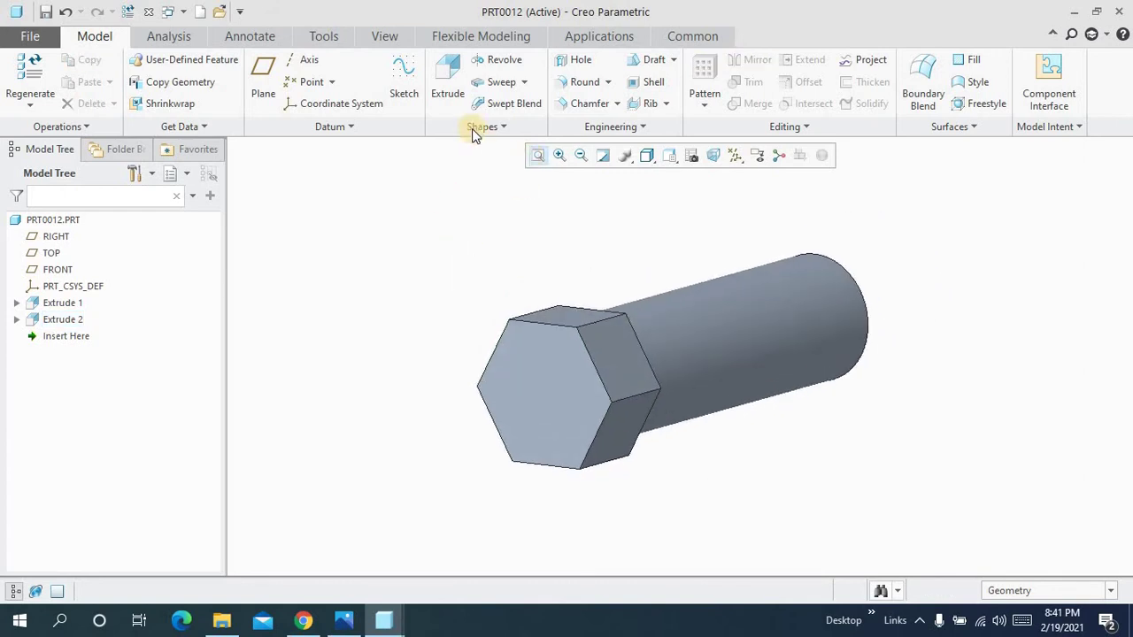
click(448, 106)
click(542, 366)
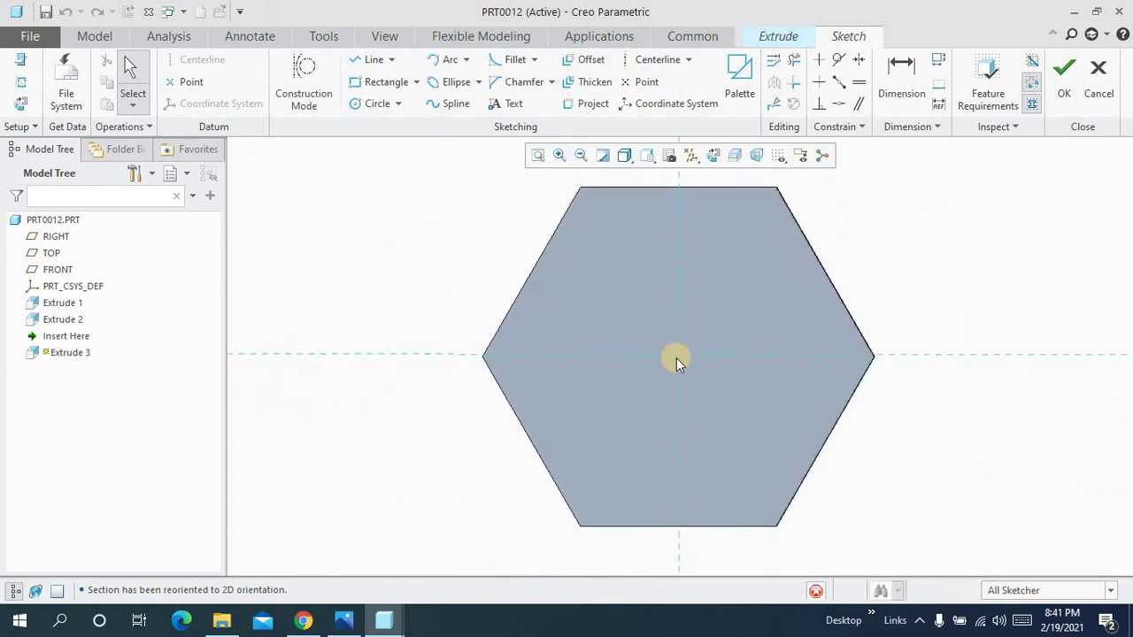
scroll(676, 358, down, 1)
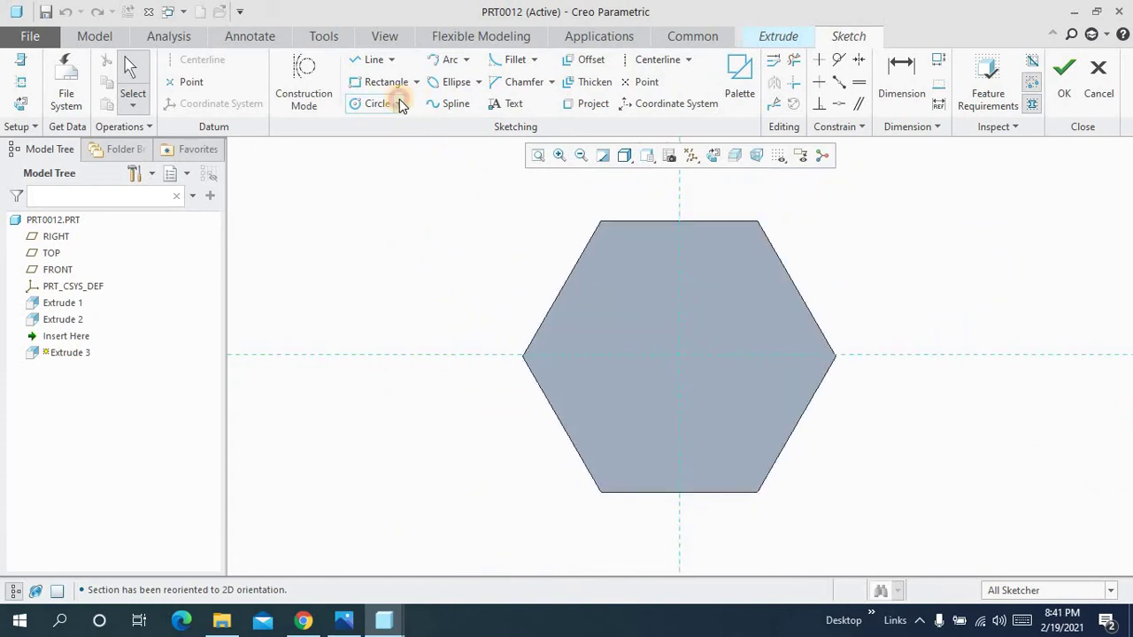
click(398, 104)
click(429, 128)
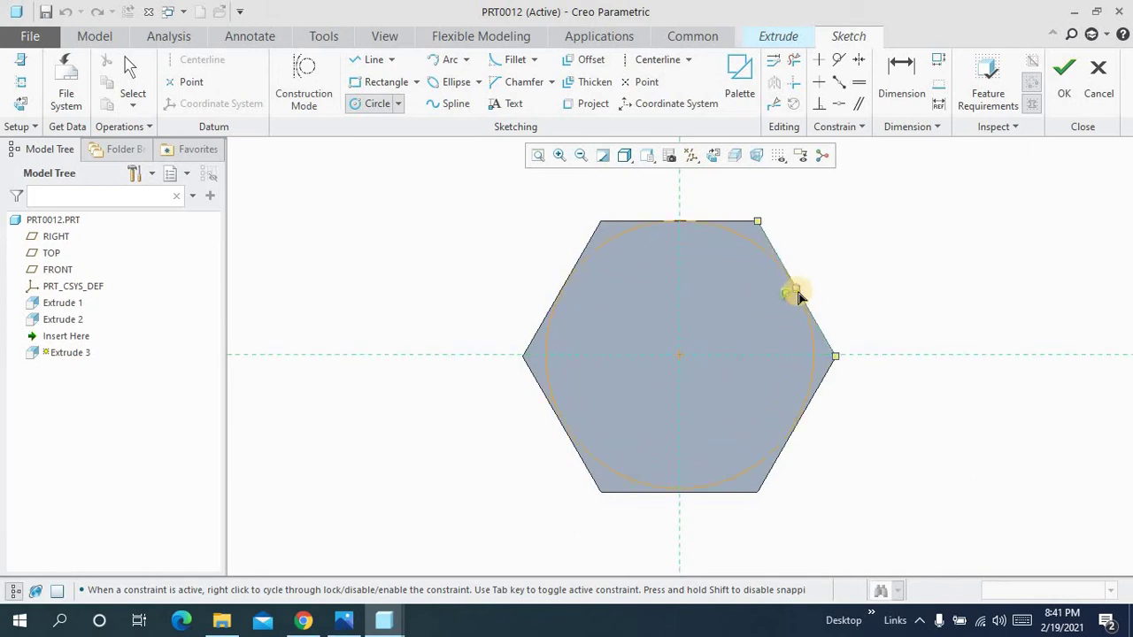
click(796, 295)
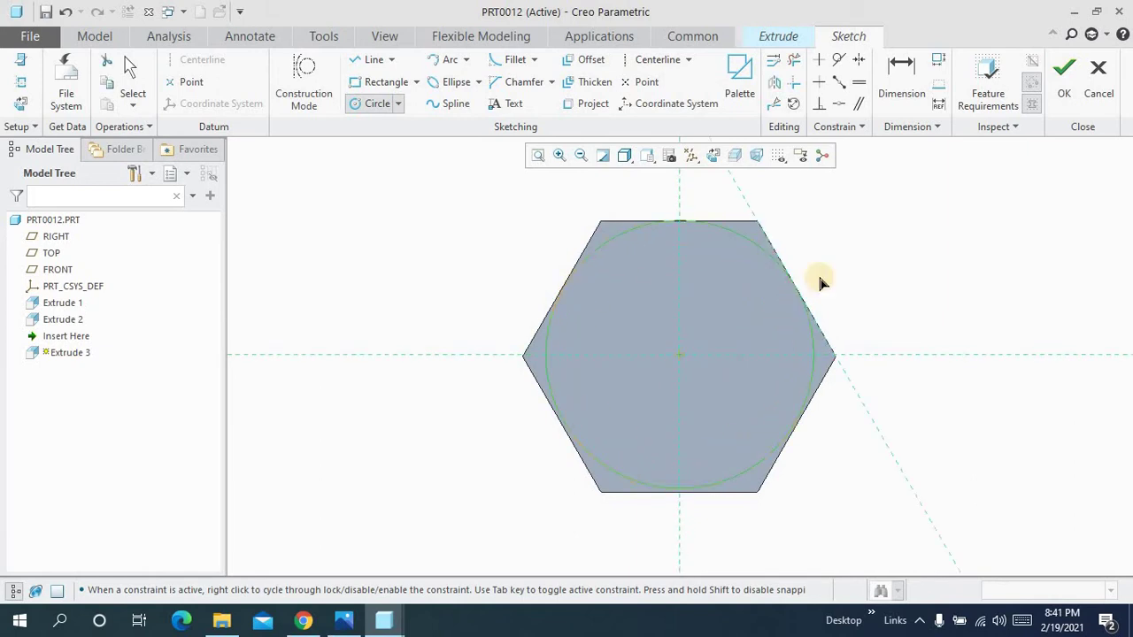
click(1057, 103)
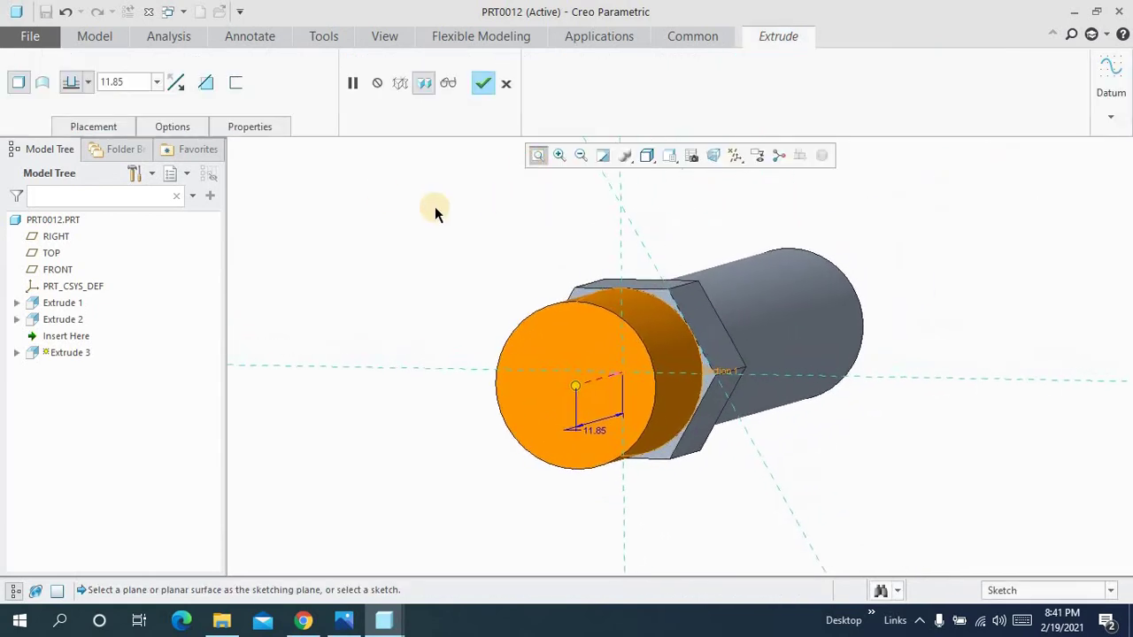
- Flip the extrude into the head, set it to remove material, and add a flipped 45° taper
click(181, 84)
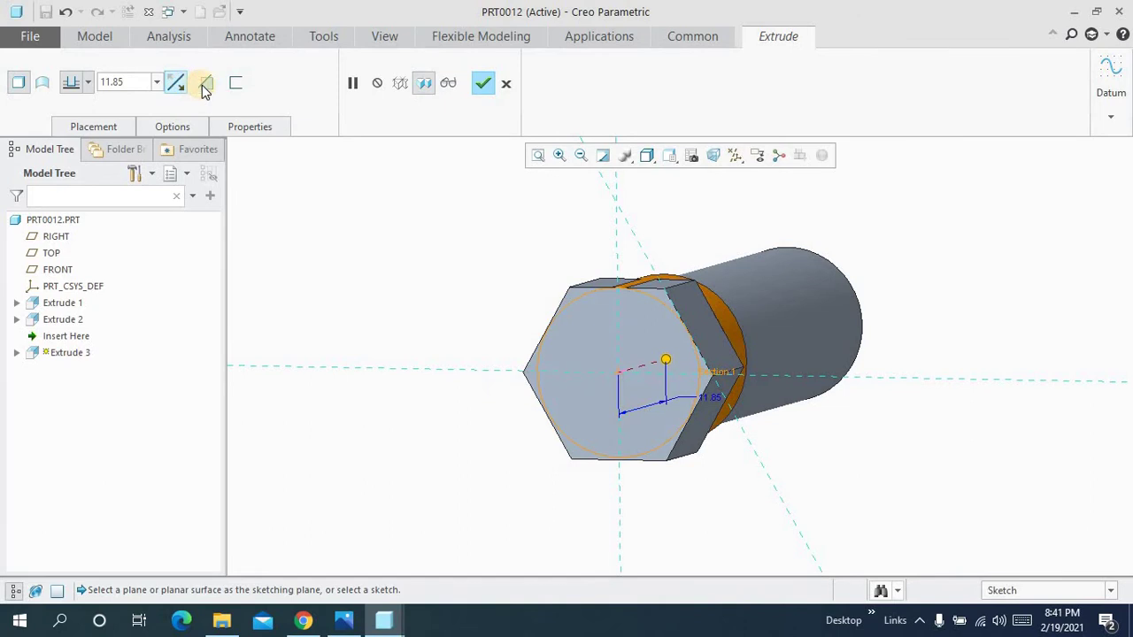
click(202, 85)
click(189, 127)
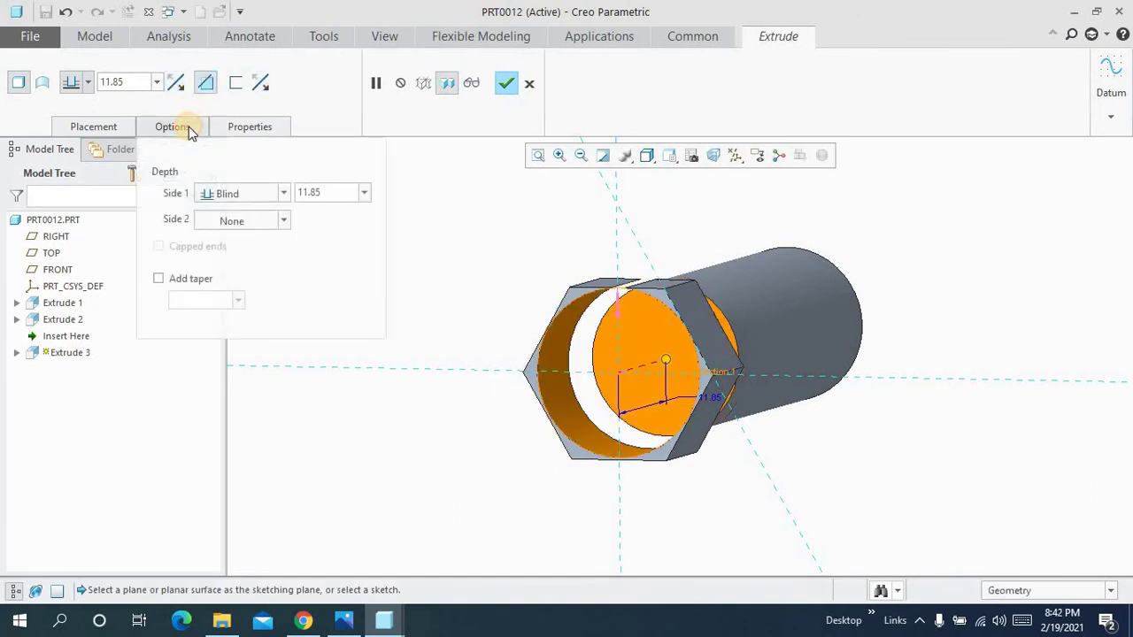
click(167, 281)
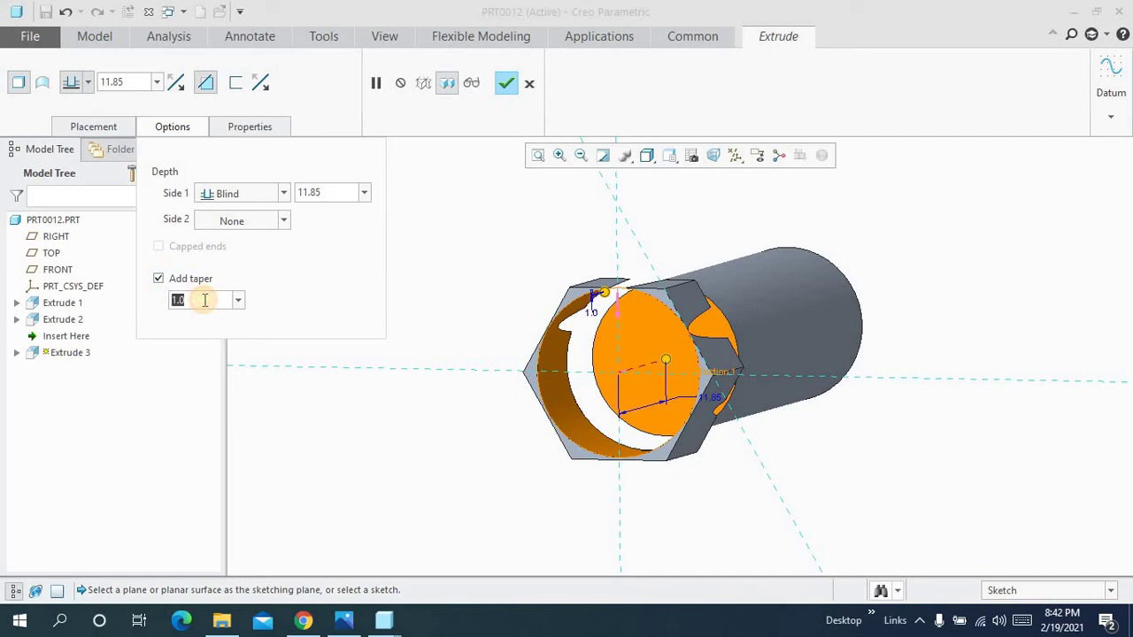
text(45)
key(Return)
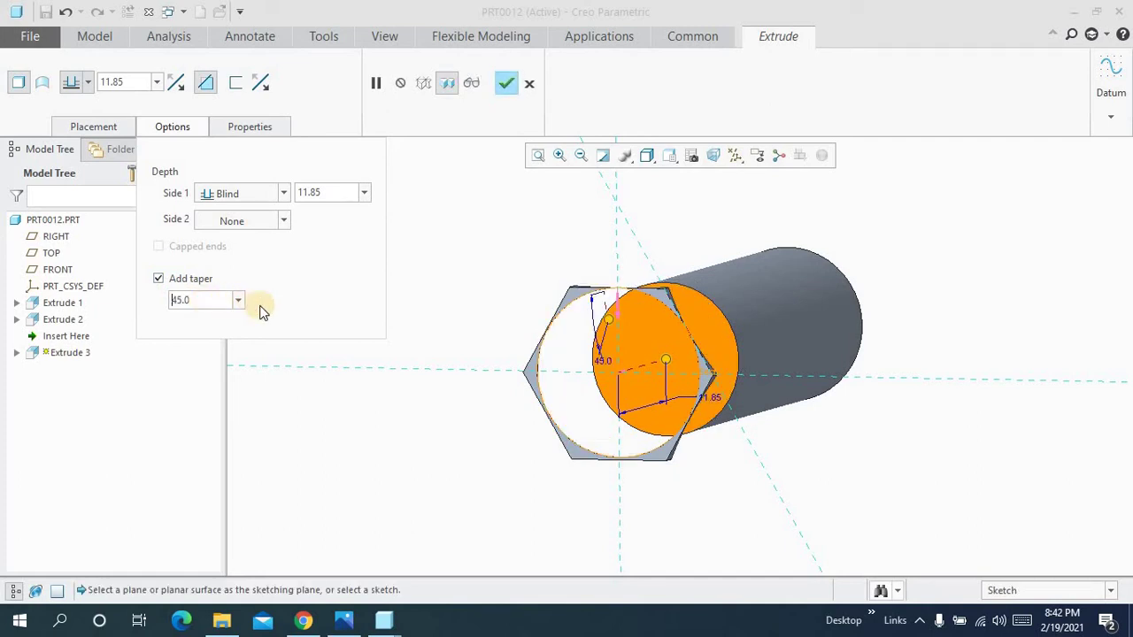
click(620, 317)
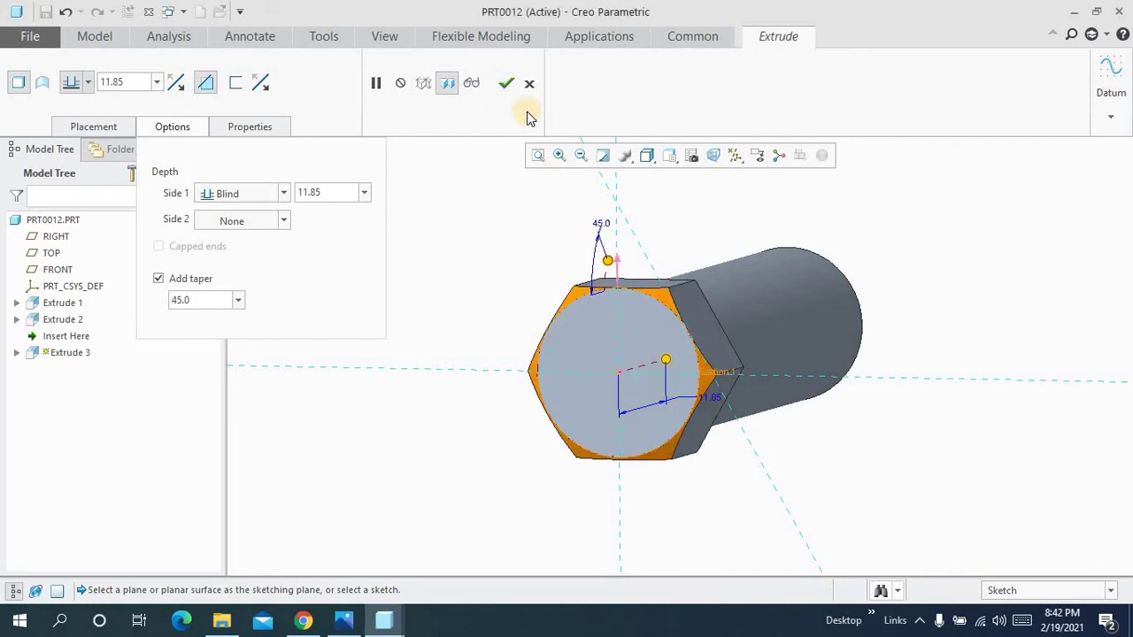
- Finish the chamfer cut and orient the view to face the RIGHT datum plane
click(504, 85)
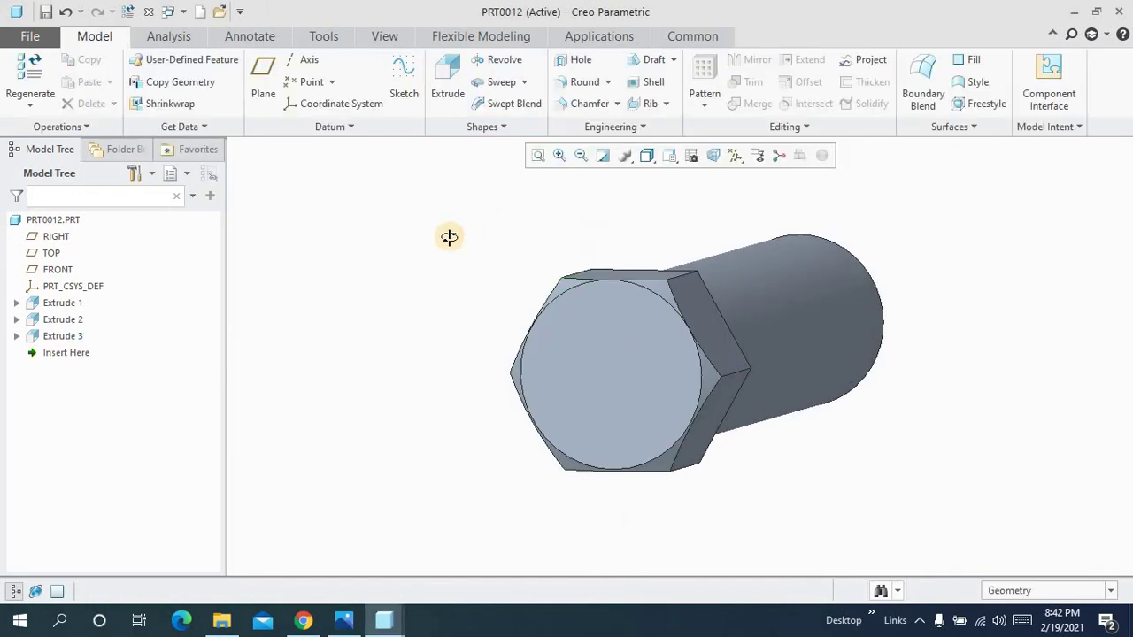
scroll(496, 190, down, 3)
click(533, 156)
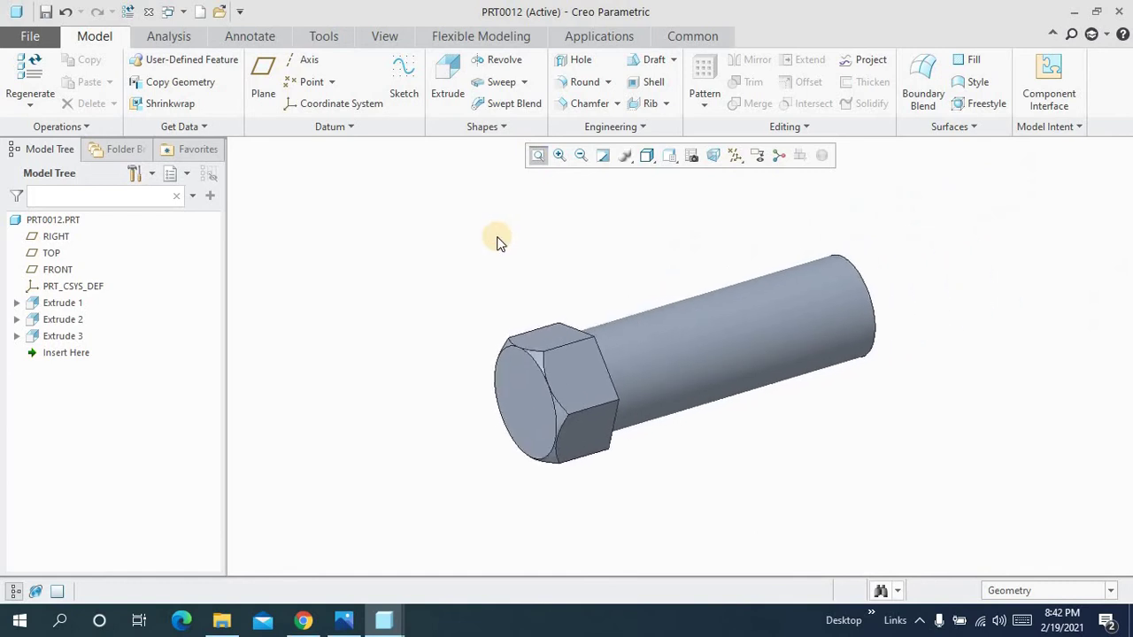
key(ctrl+alt+p)
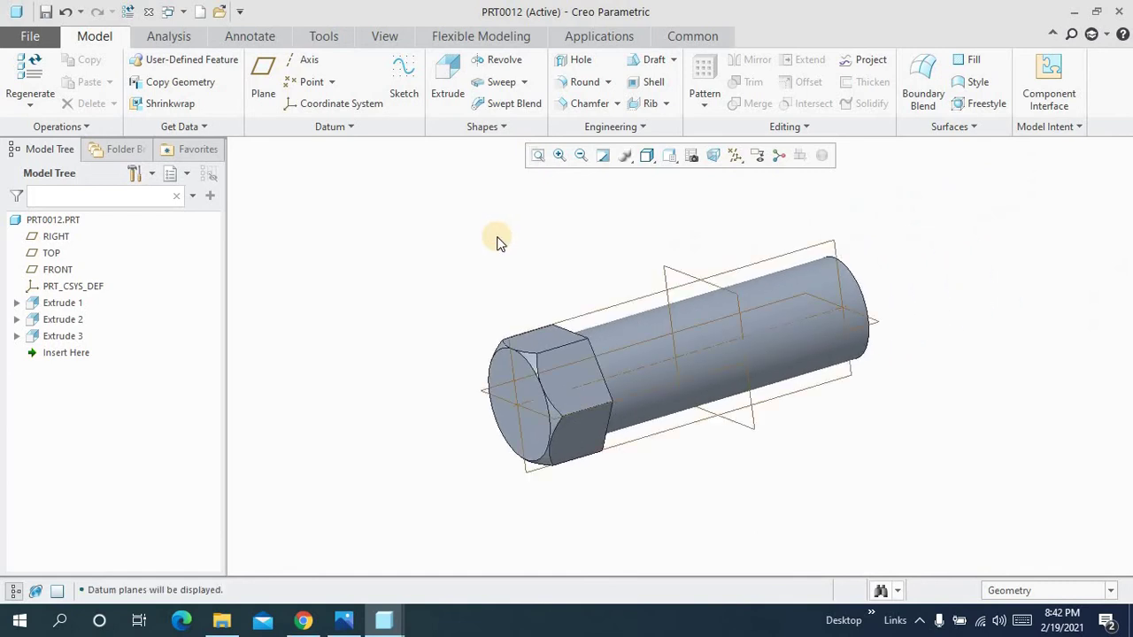
click(610, 307)
click(643, 253)
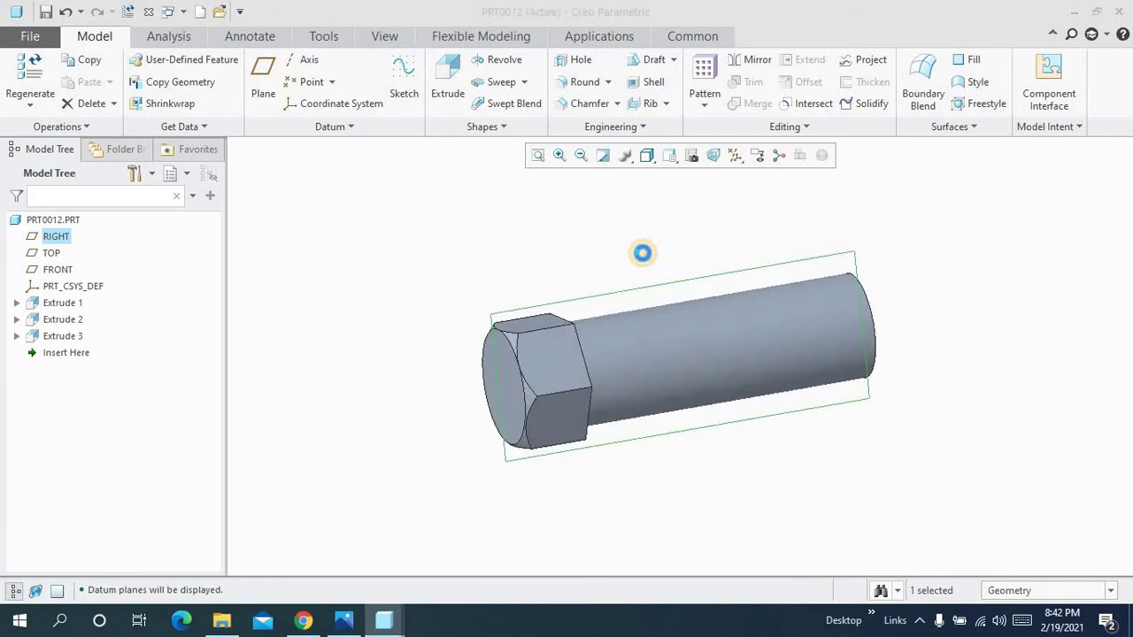
key(ctrl+alt+p)
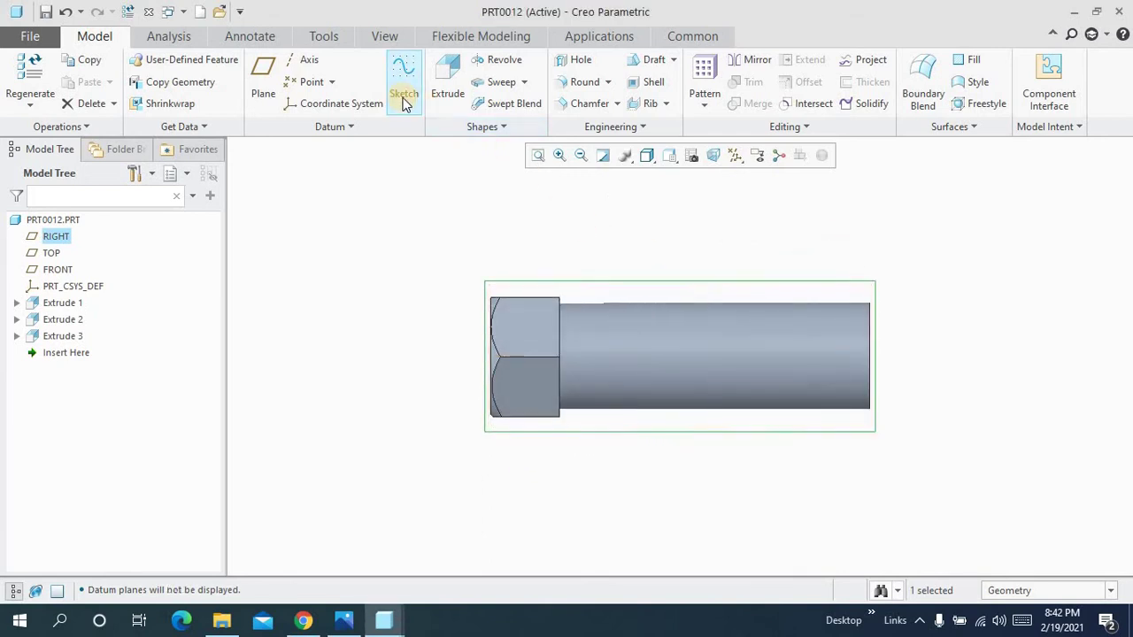
- On the RIGHT plane, sketch a line along the shank's top edge and an axis centerline
click(404, 103)
click(370, 69)
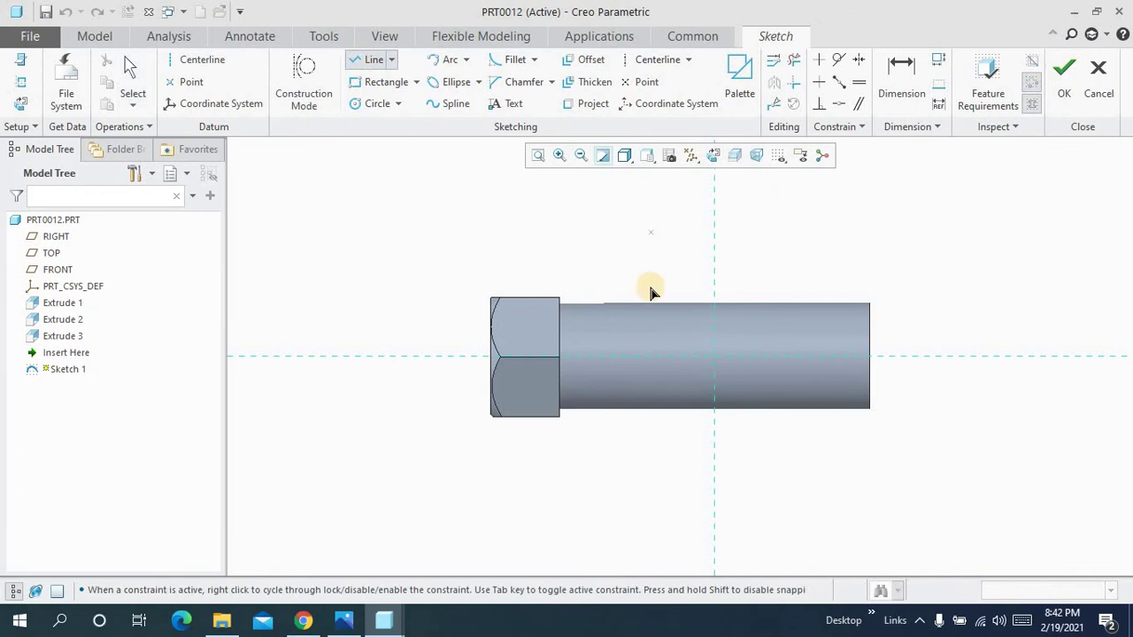
click(629, 305)
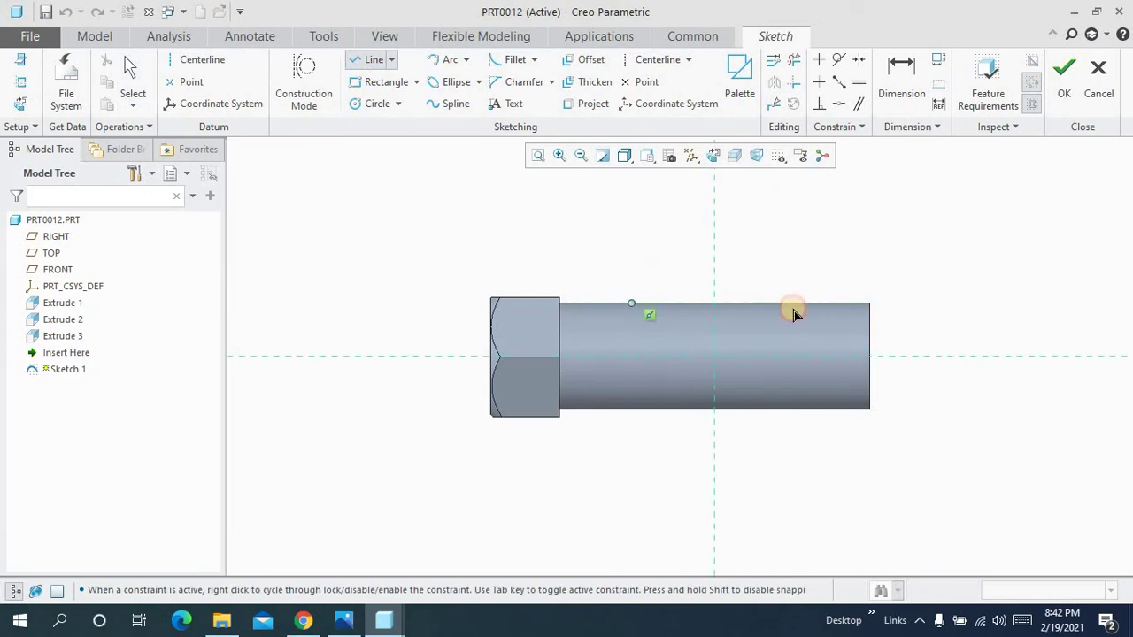
click(869, 305)
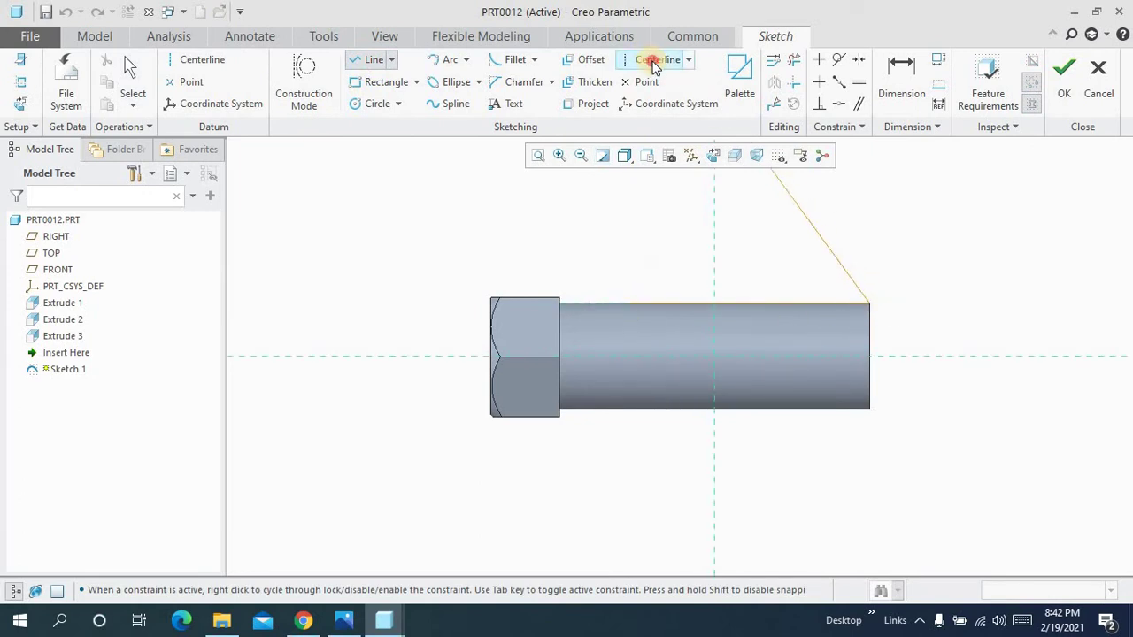
click(655, 59)
click(715, 356)
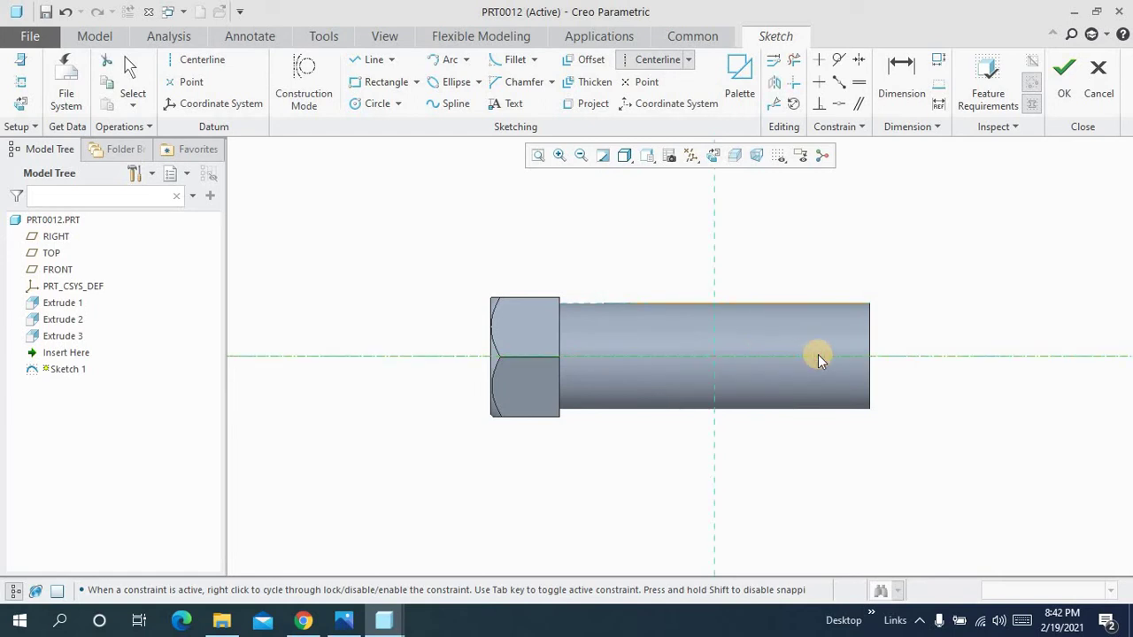
click(1057, 93)
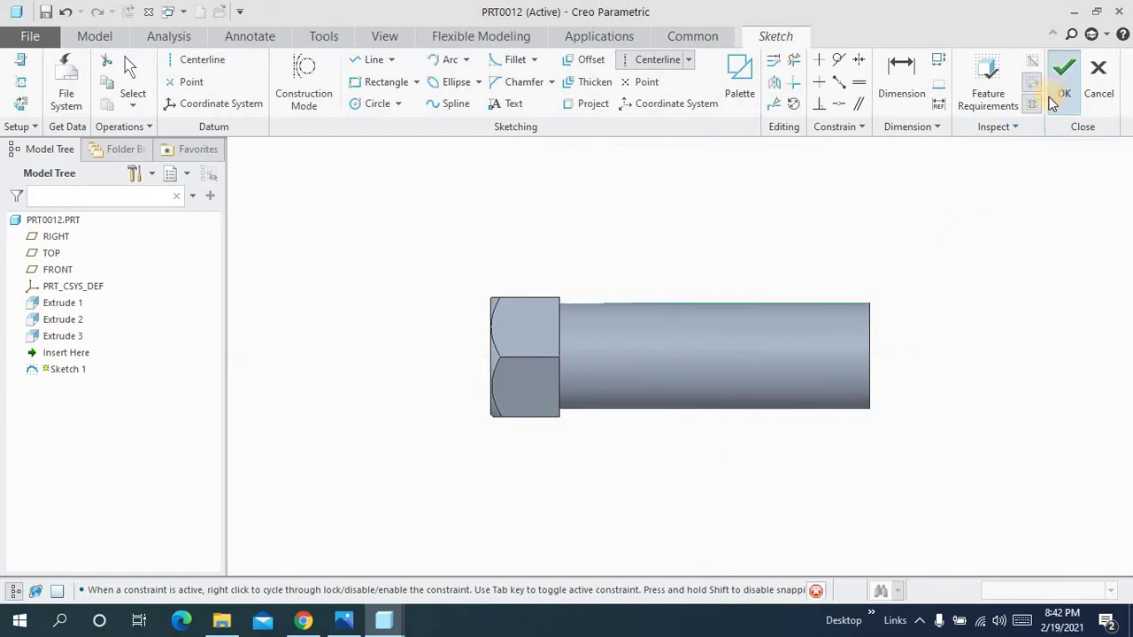
- Start a Helical Sweep and sketch a triangle at the shank's top-right corner
click(523, 81)
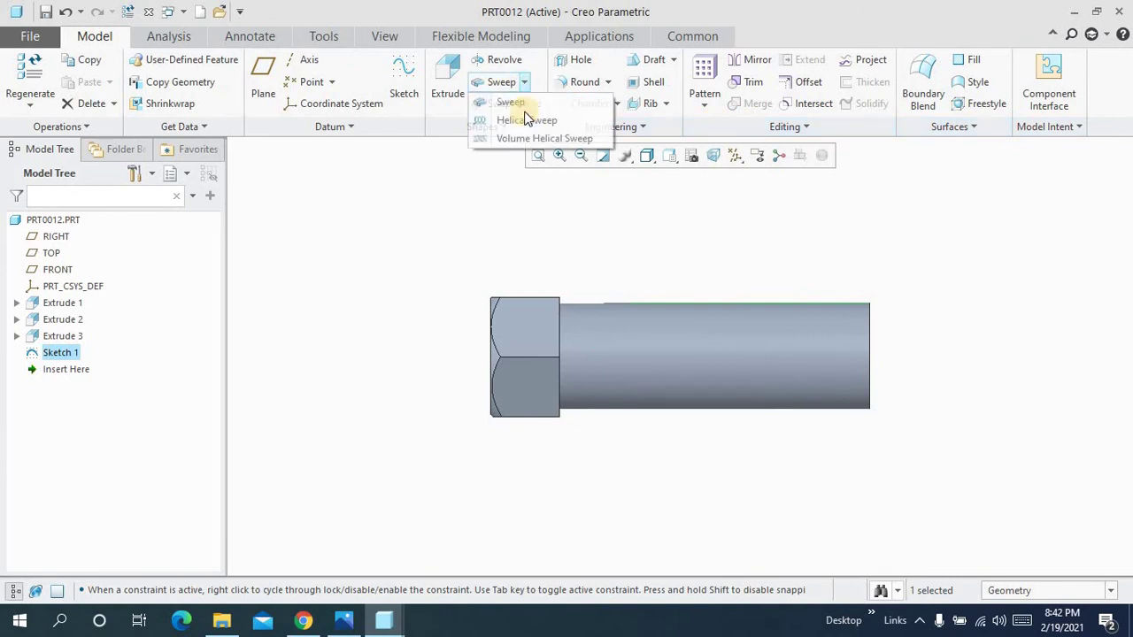
click(527, 122)
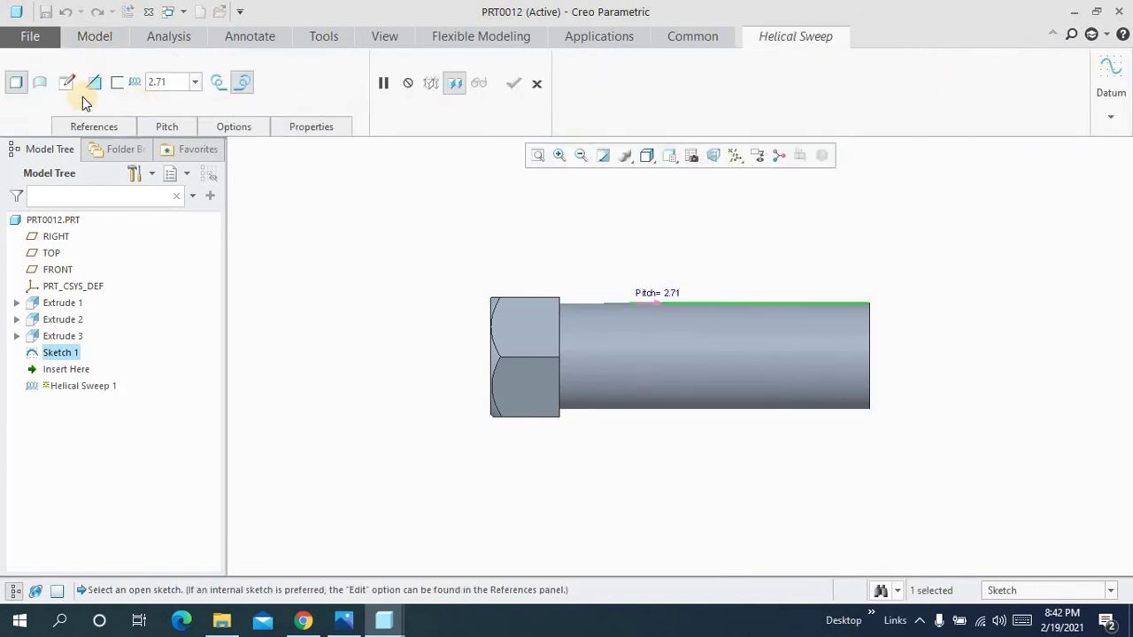
click(65, 88)
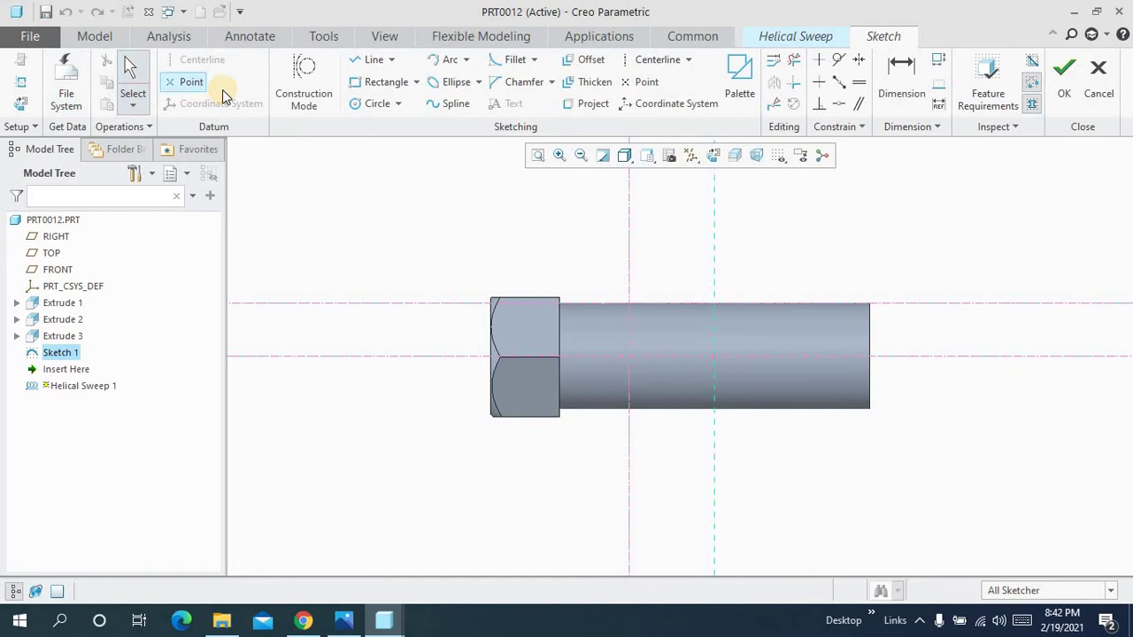
click(369, 59)
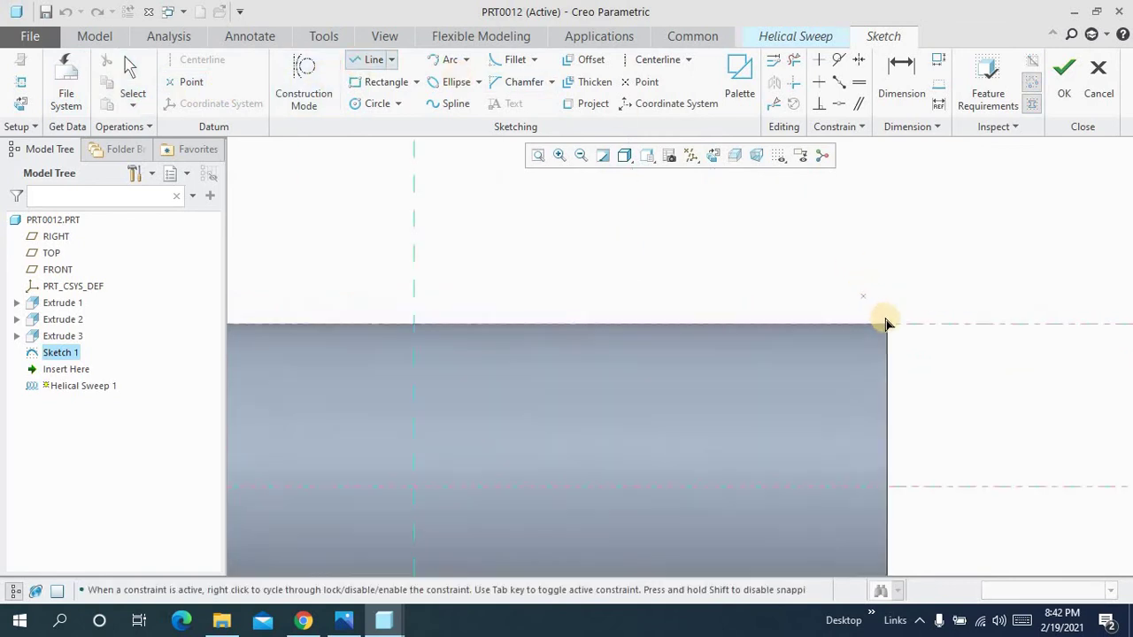
scroll(859, 301, down, 4)
click(892, 332)
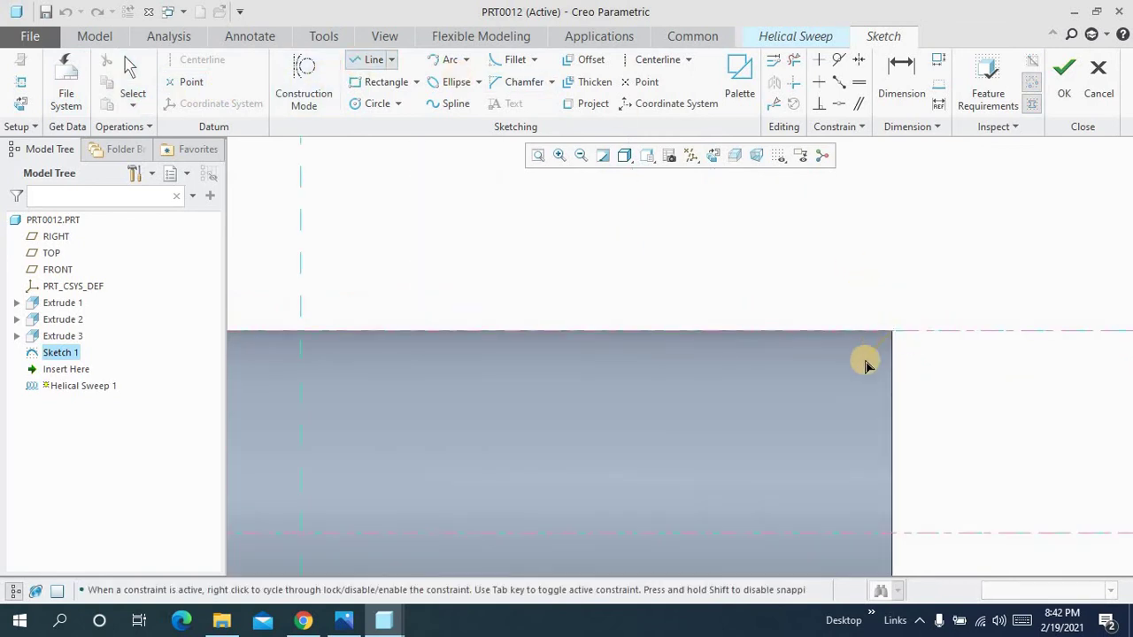
click(866, 365)
click(836, 335)
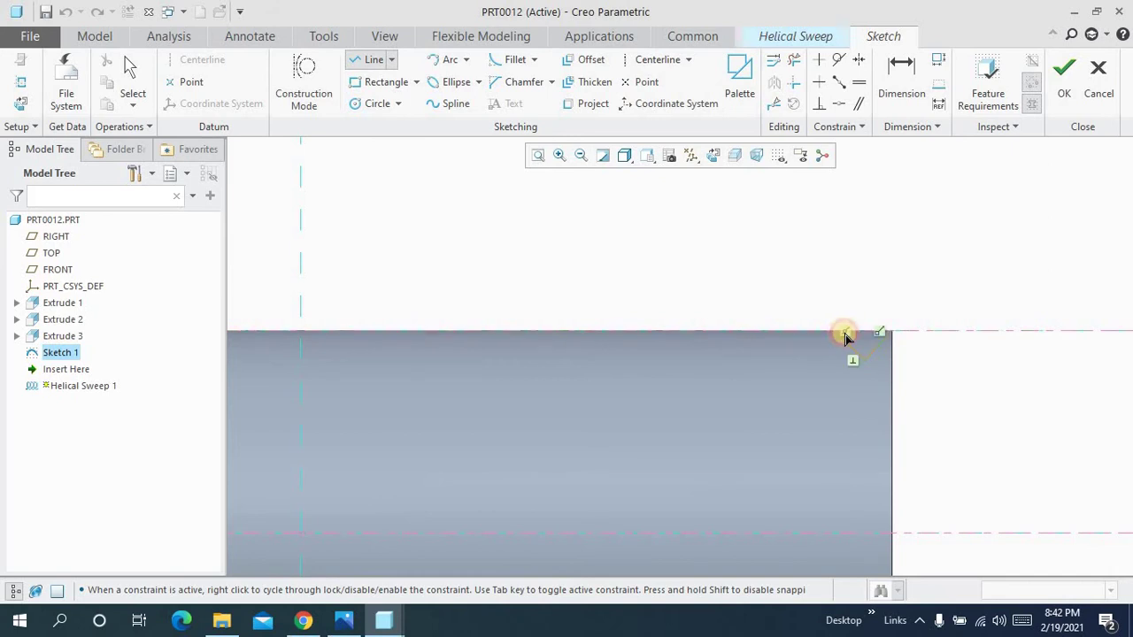
click(892, 334)
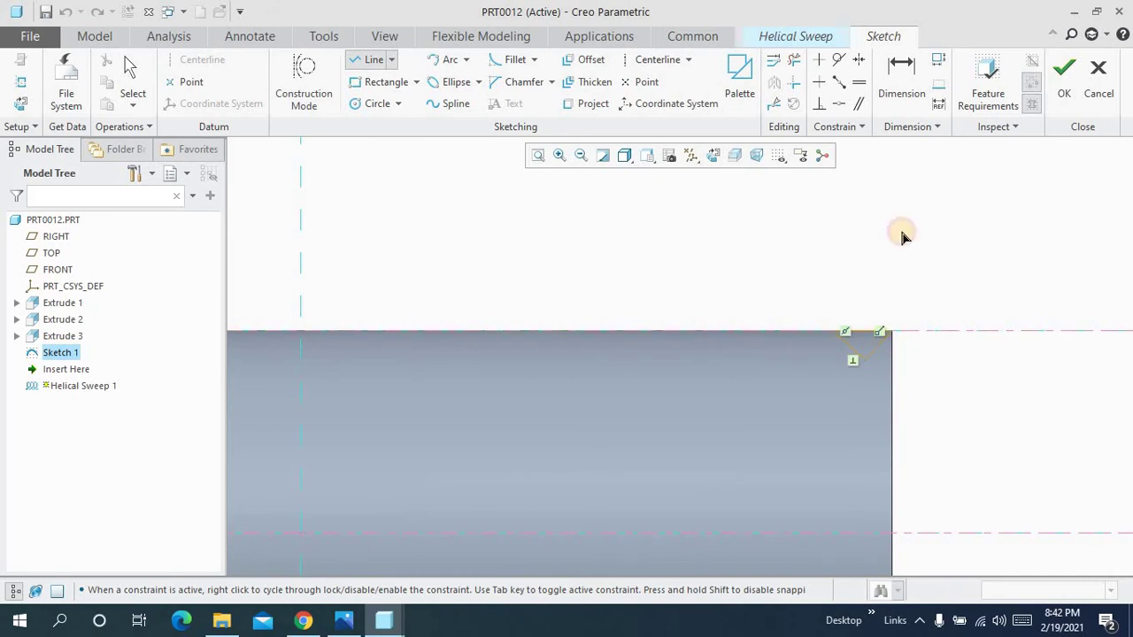
- Dimension the triangle's depth to 0.50, leaving its angle unchanged
click(899, 88)
scroll(876, 358, down, 5)
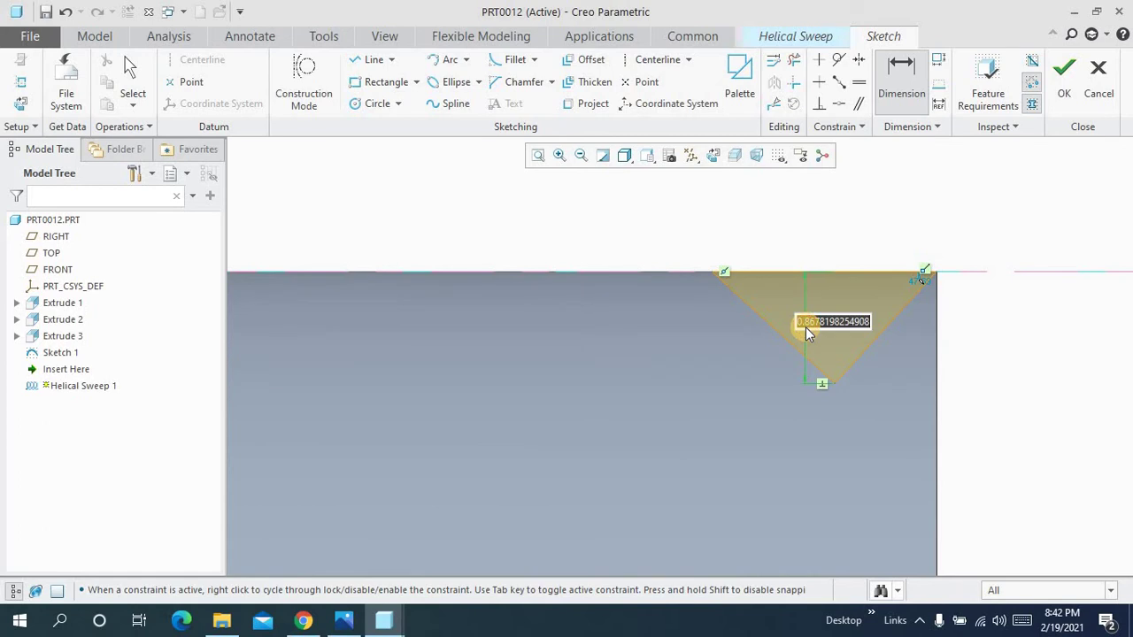
text(0.5)
key(Return)
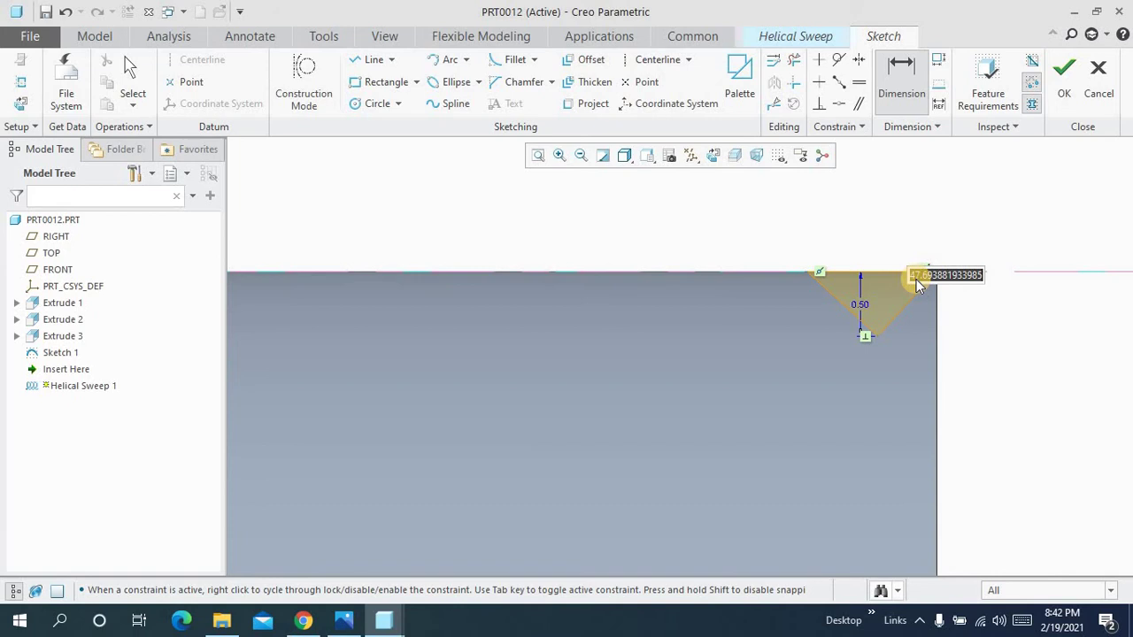
key(Escape)
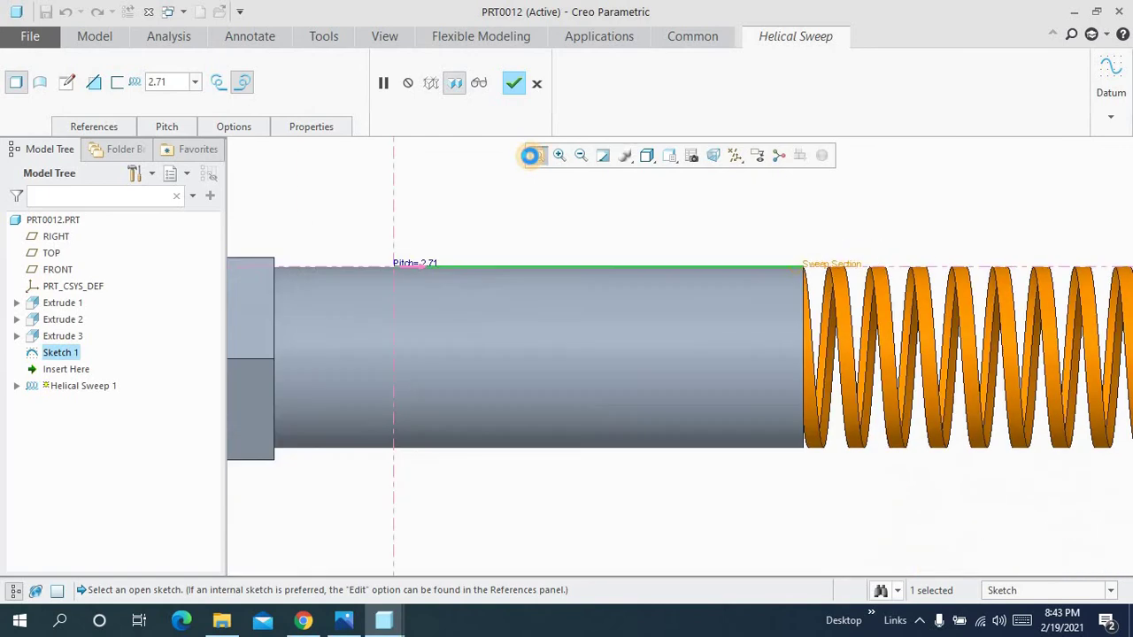
- Flip the sweep's start to the shank's free end and make it remove material
click(112, 132)
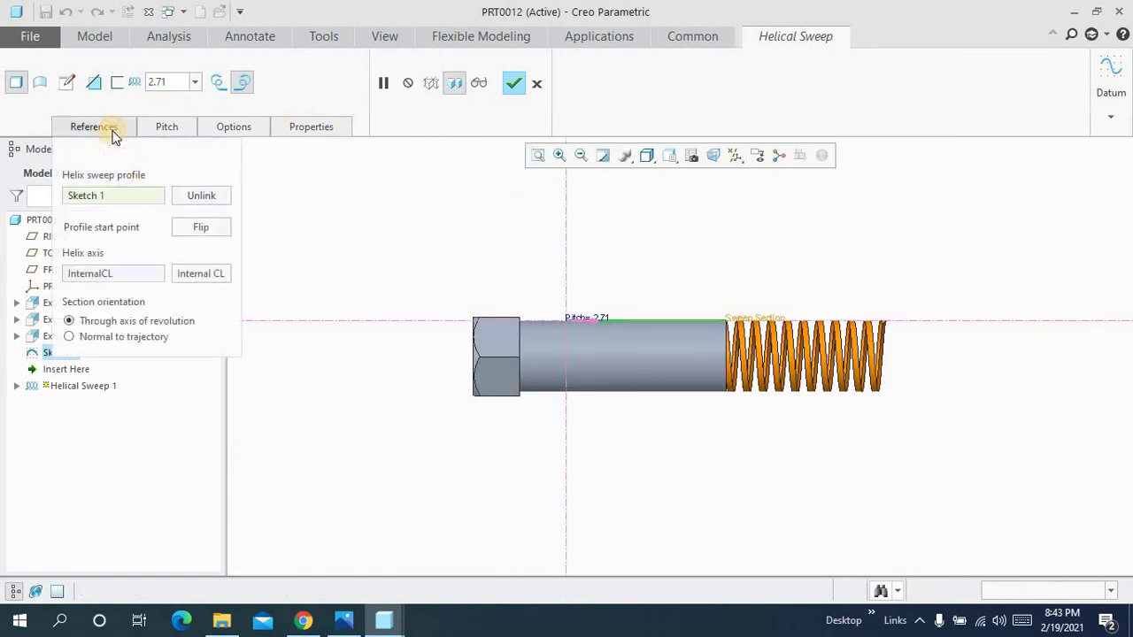
click(205, 224)
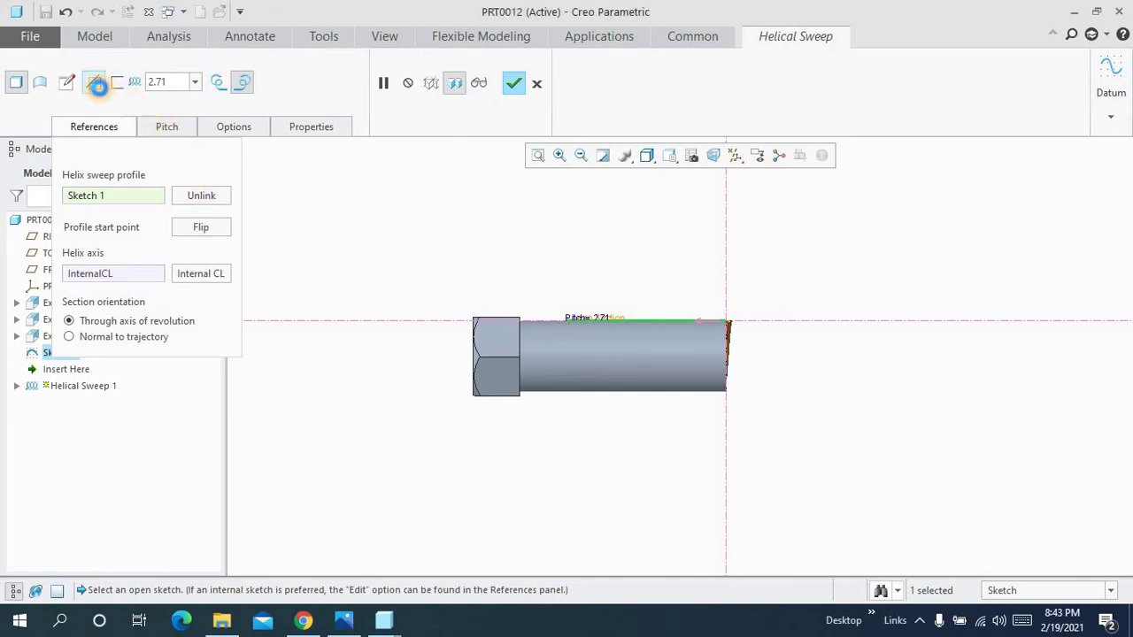
click(96, 83)
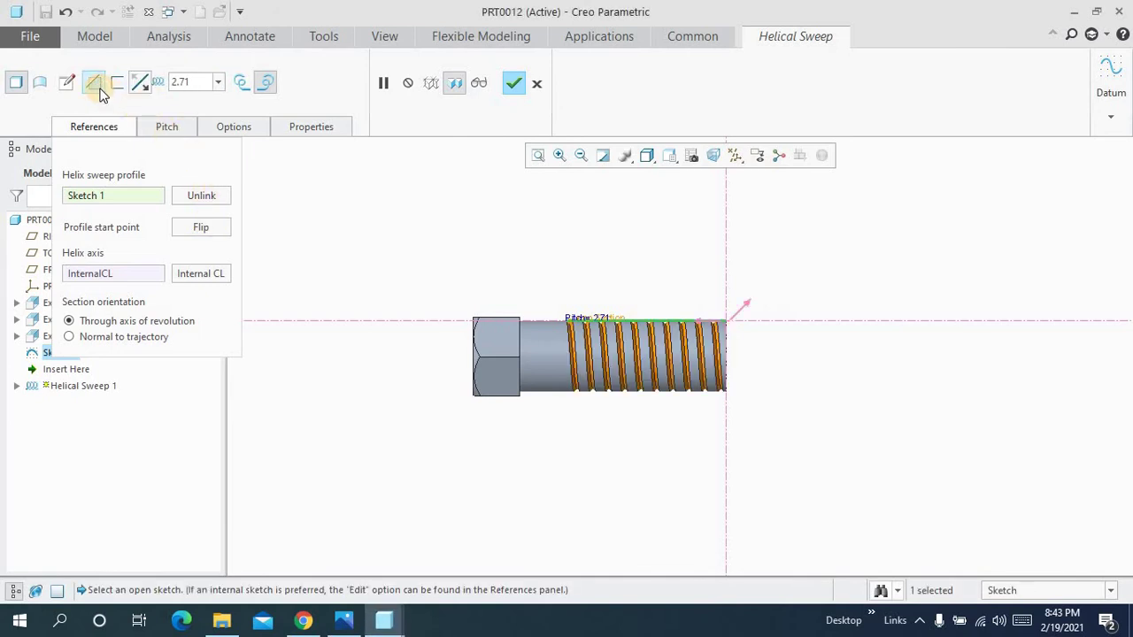
- Set the helical sweep's pitch to 1.50
click(168, 126)
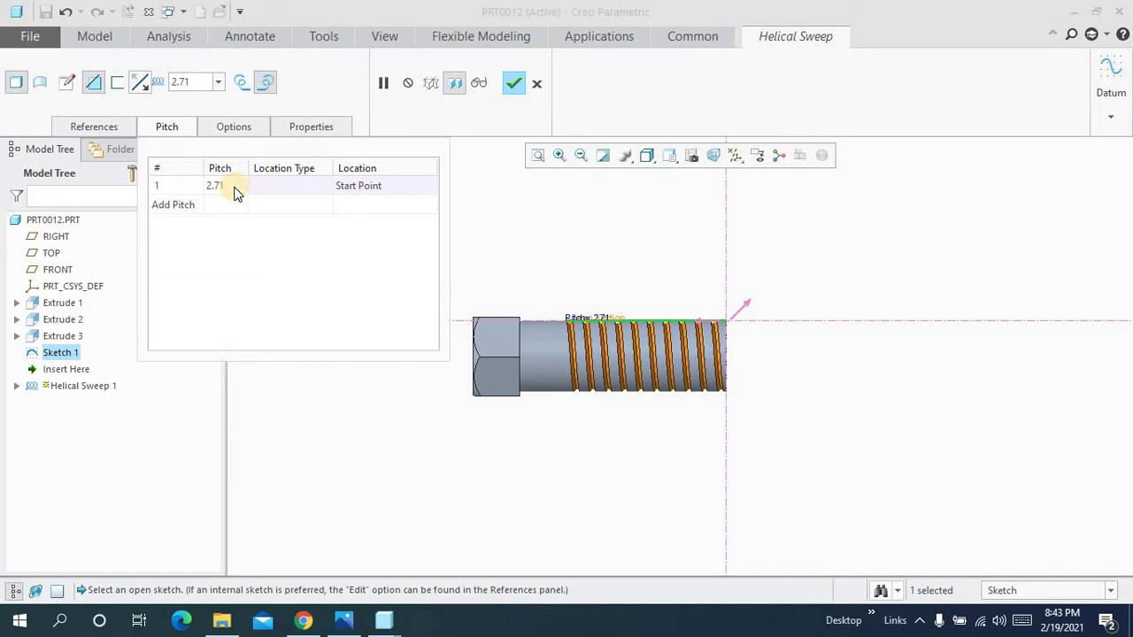
double_click(236, 188)
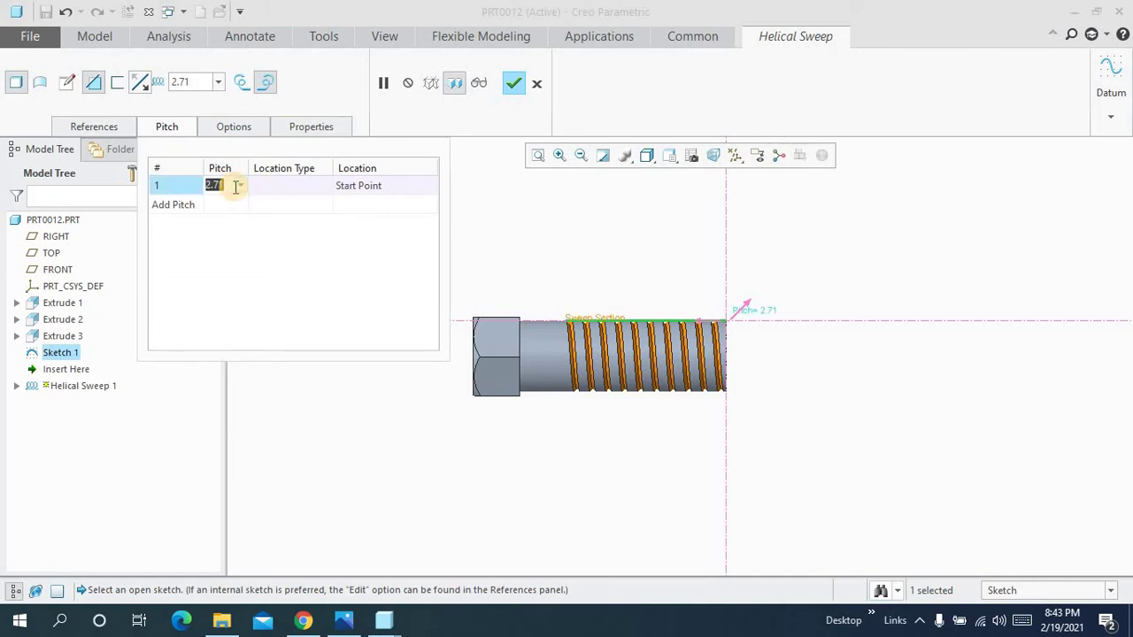
text(1.5)
key(Return)
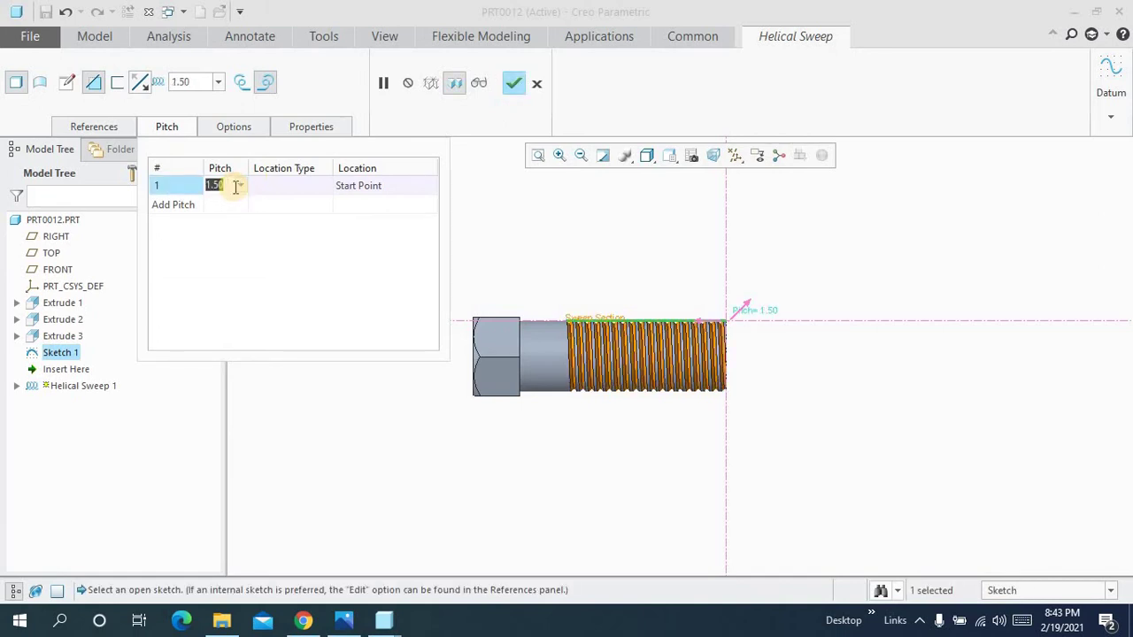
click(489, 222)
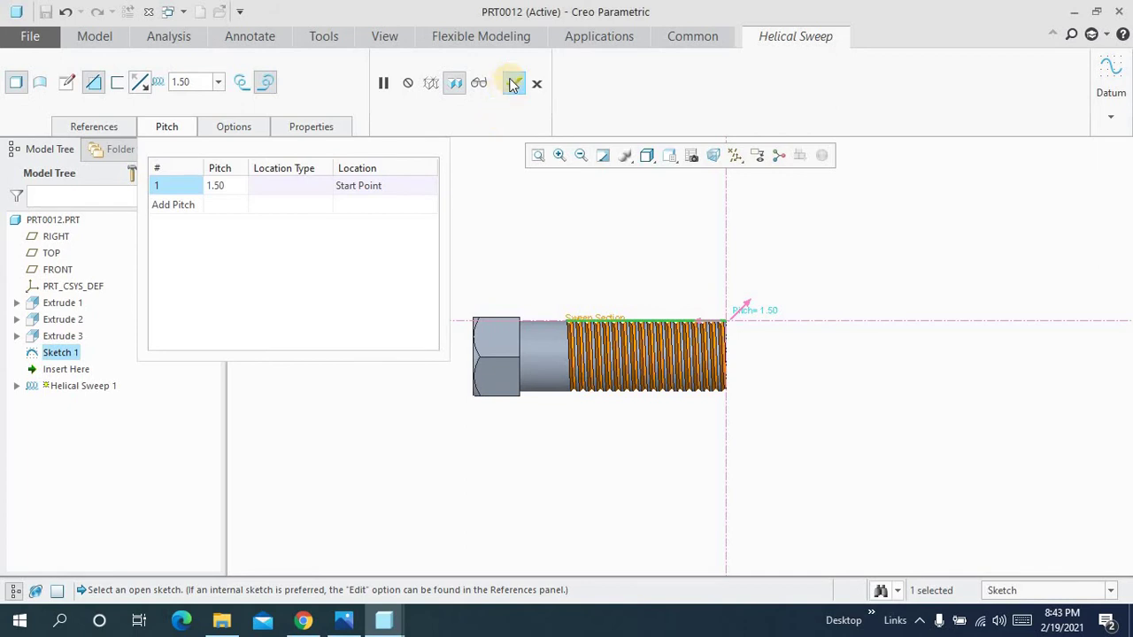
click(245, 82)
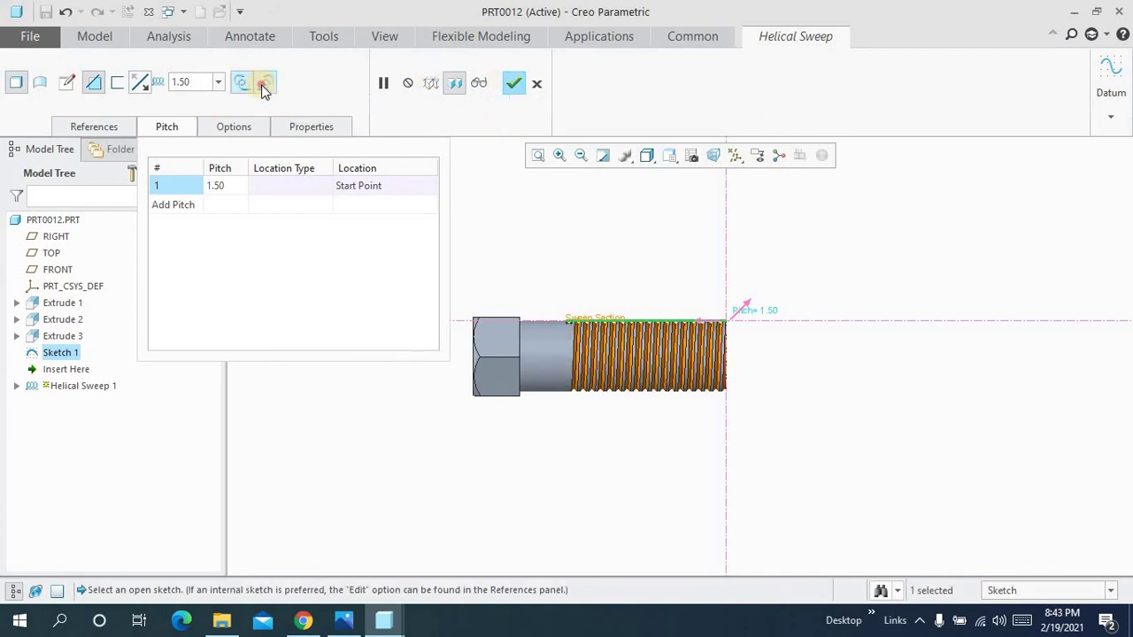
click(479, 86)
middle_drag(655, 307, 652, 349)
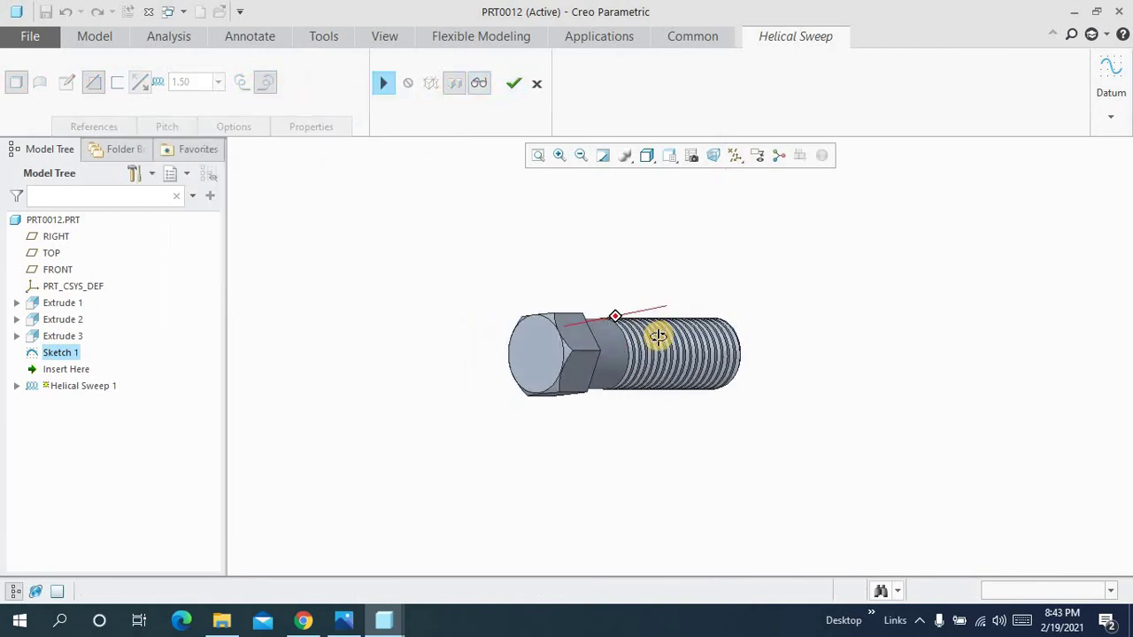
scroll(652, 348, down, 5)
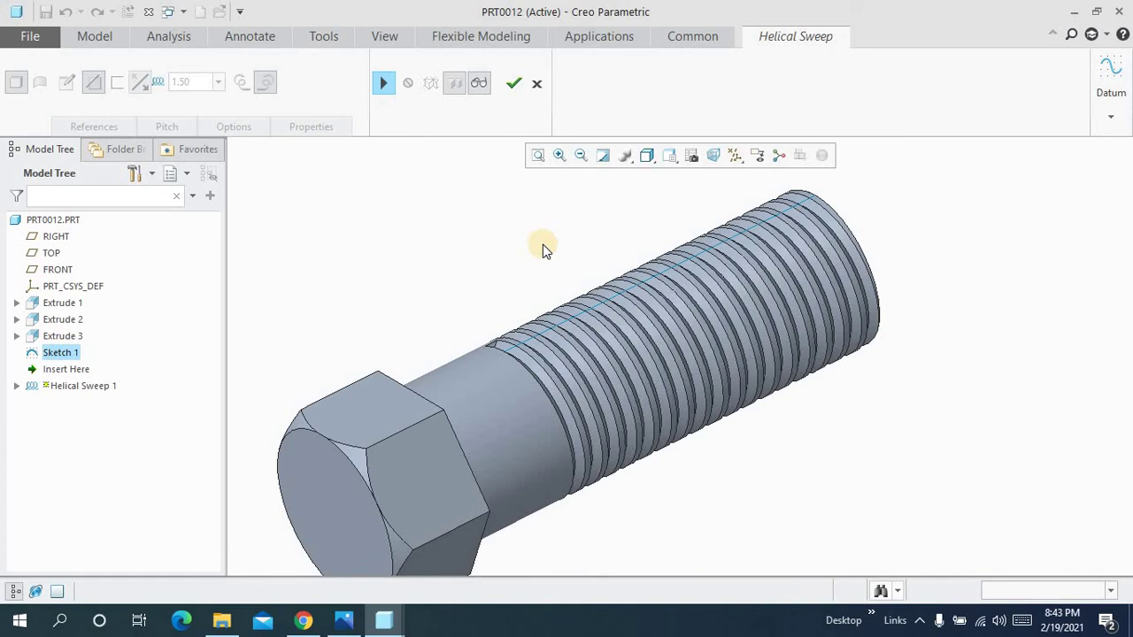
middle_click(544, 185)
middle_click(536, 200)
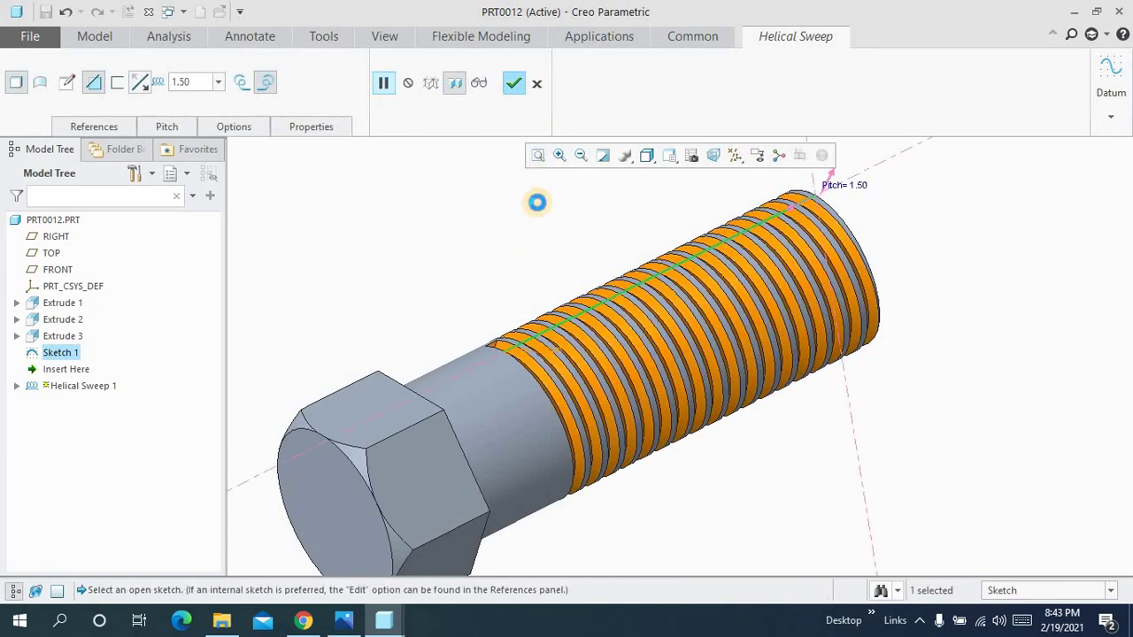
scroll(511, 247, up, 3)
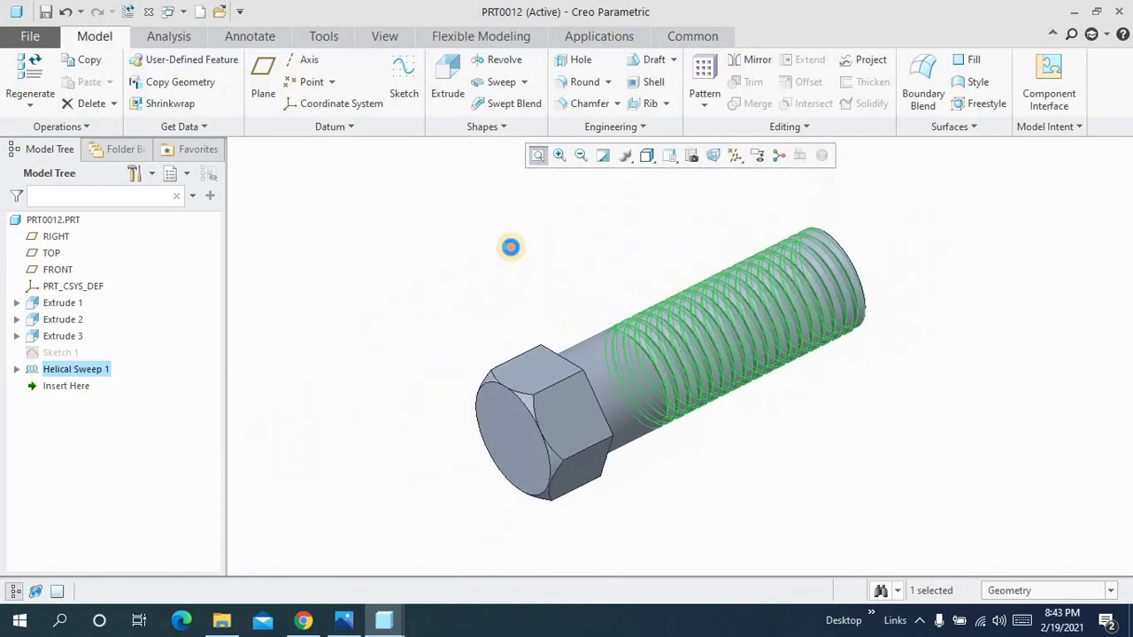
click(536, 253)
mouse_move(536, 253)
middle_down()
mouse_move(508, 258)
mouse_move(536, 273)
mouse_move(561, 251)
mouse_move(557, 169)
middle_up()
middle_drag(589, 270, 546, 370)
- Start a new extrusion sketched on the bolt head's flat end face
click(546, 371)
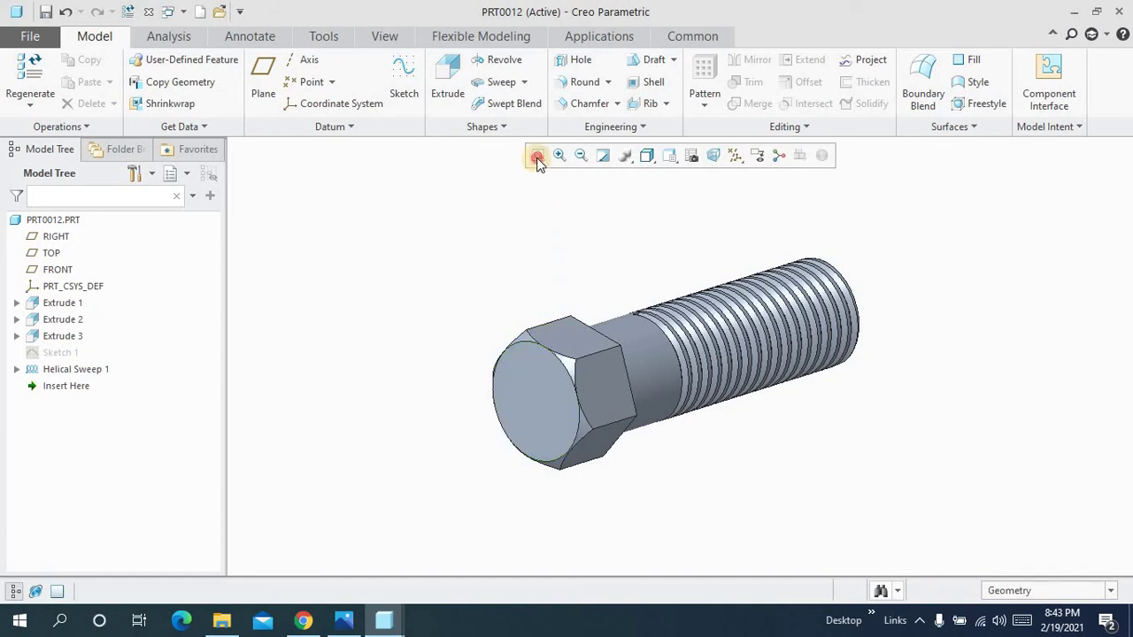
click(547, 395)
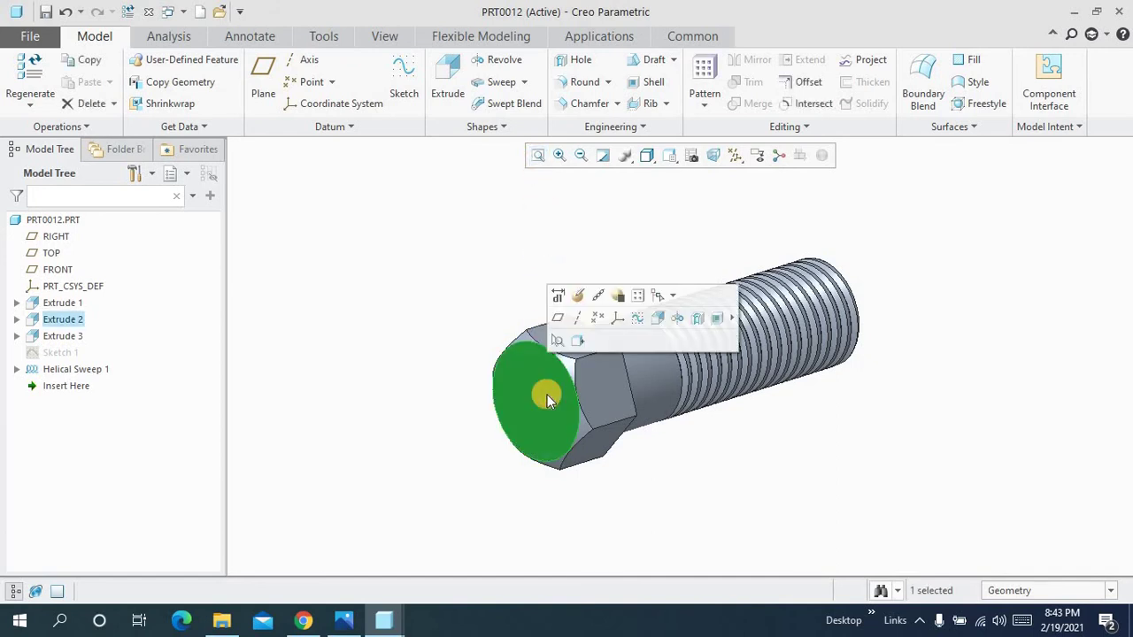
click(451, 101)
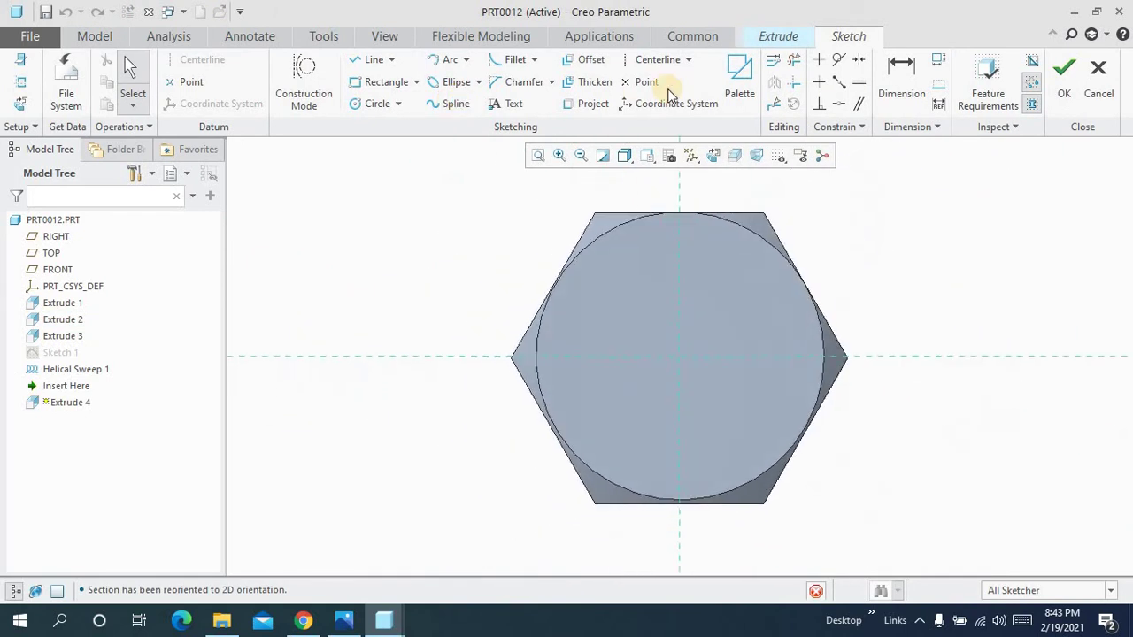
- Place a palette 6-sided hexagon at the head's centre, scaled to 4
click(751, 99)
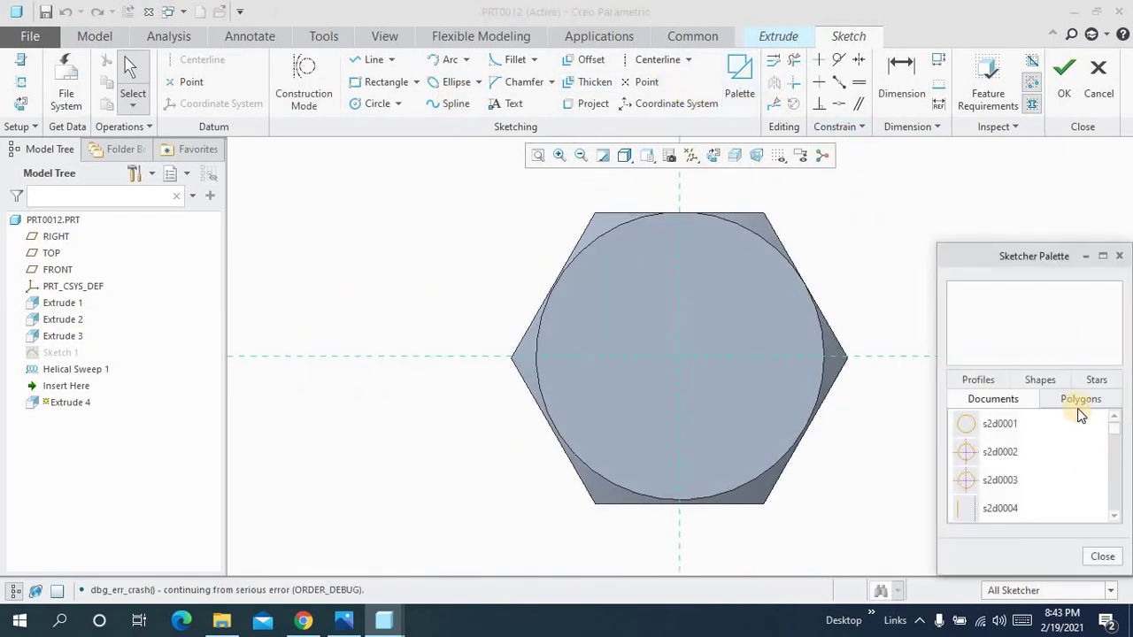
click(1079, 400)
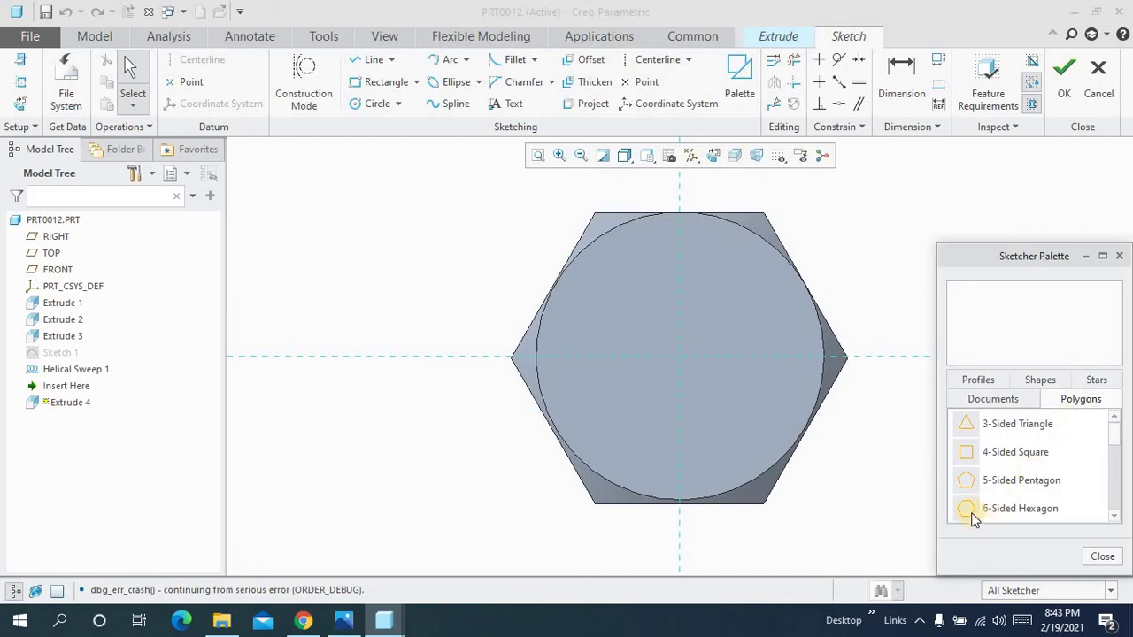
mouse_move(968, 510)
mouse_down()
mouse_move(892, 449)
mouse_move(680, 357)
mouse_up()
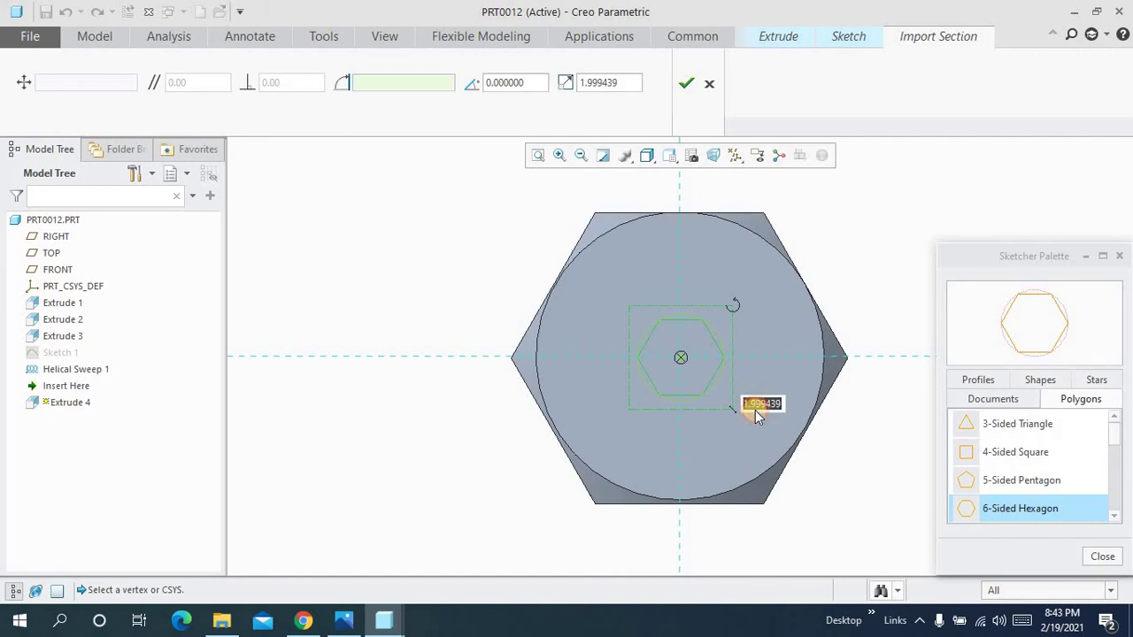
text(4)
key(Return)
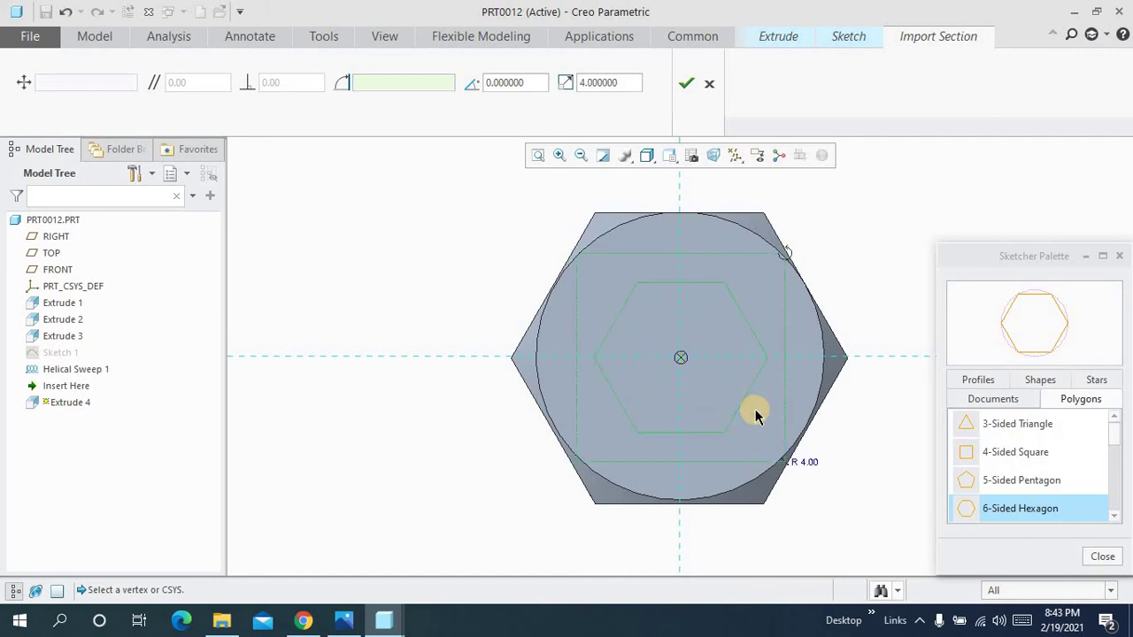
click(686, 86)
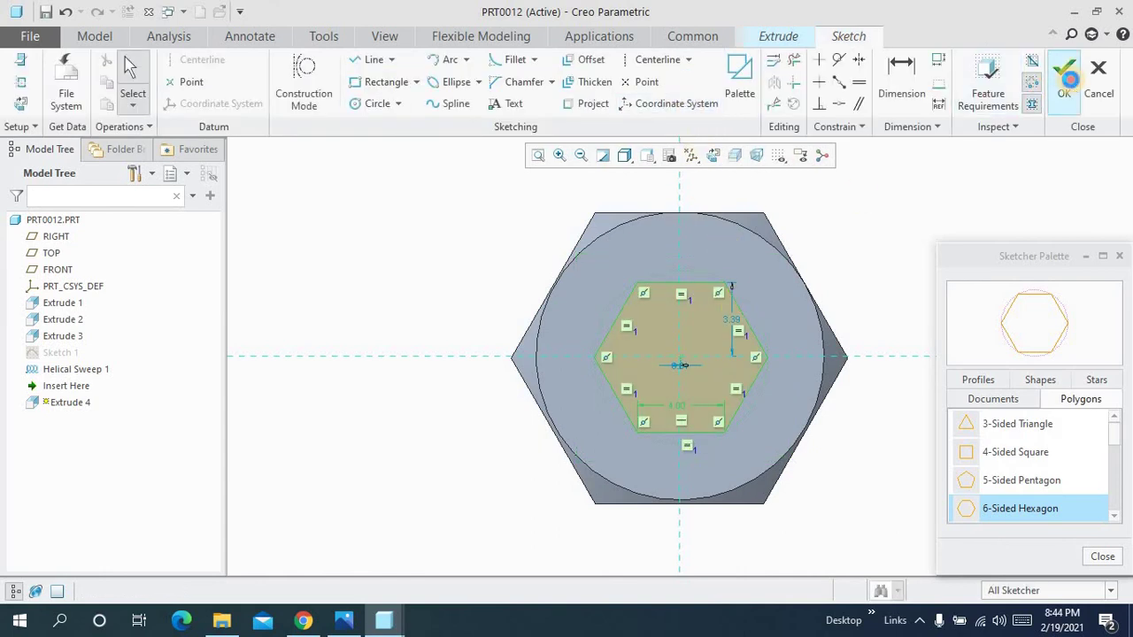
- Extrude the hexagon into the head as a 12.19-deep material-removing socket cut
click(1067, 80)
middle_drag(749, 367, 474, 246)
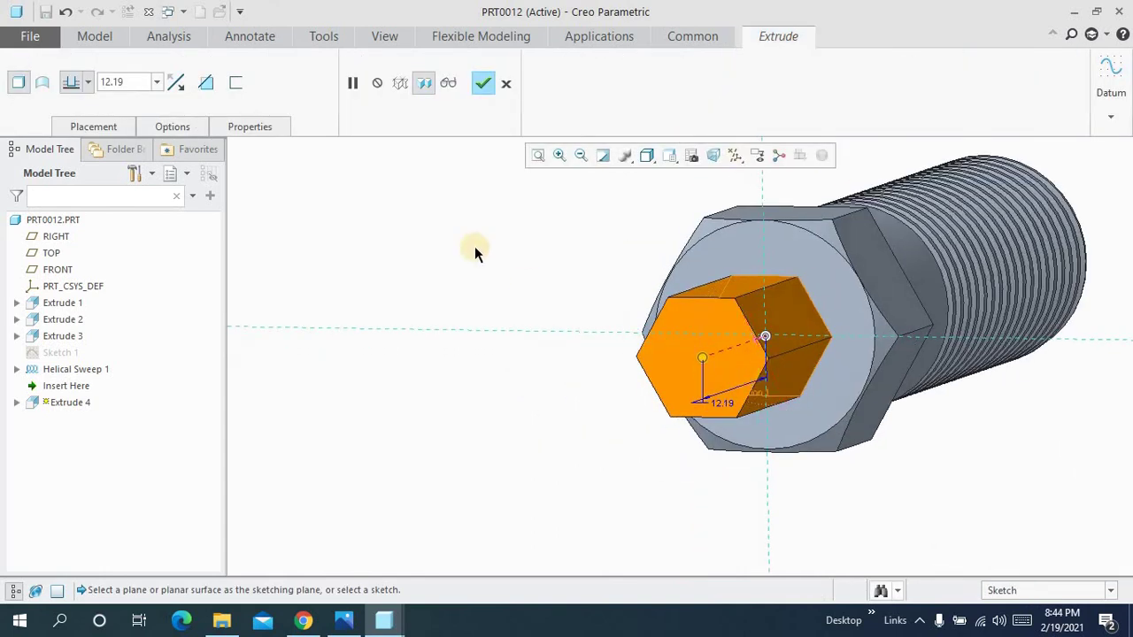
click(185, 91)
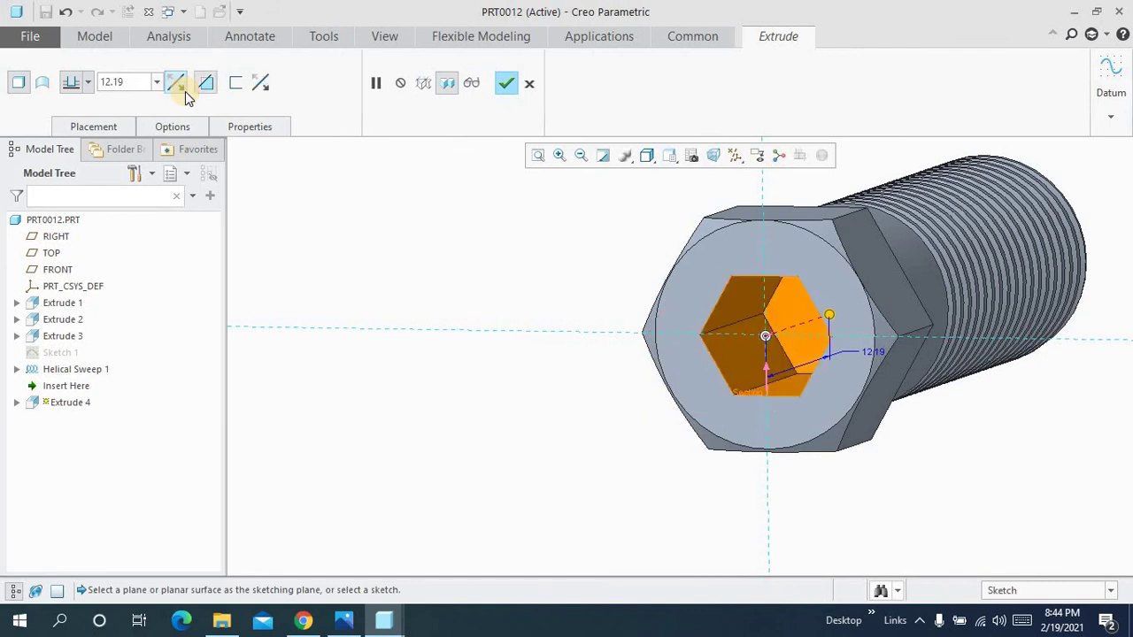
click(207, 92)
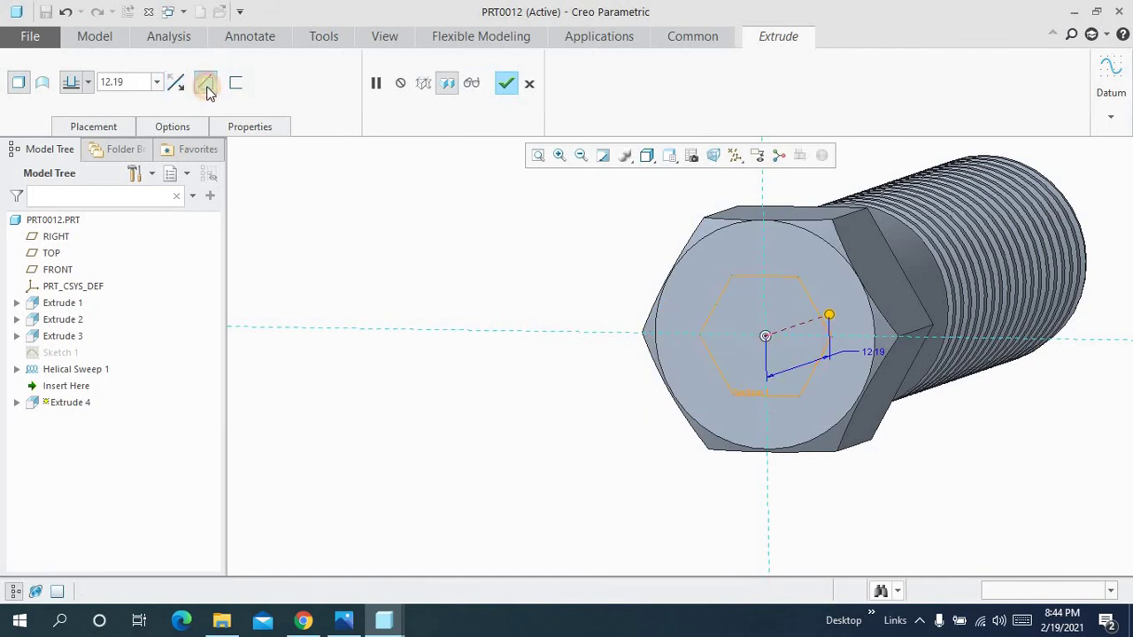
click(535, 156)
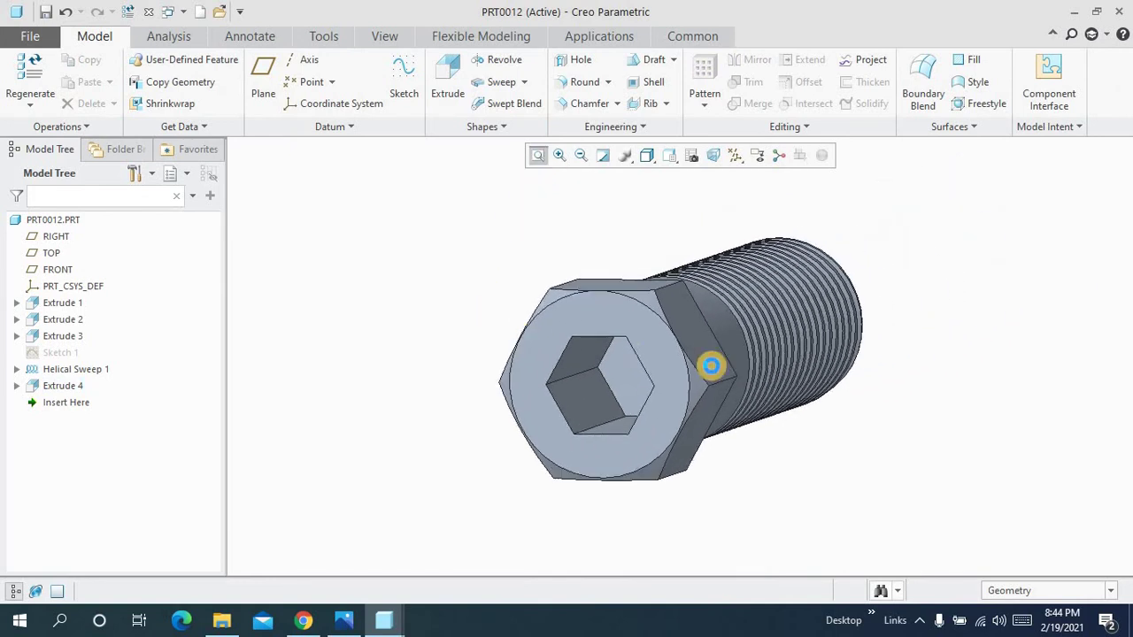
key(ctrl+d)
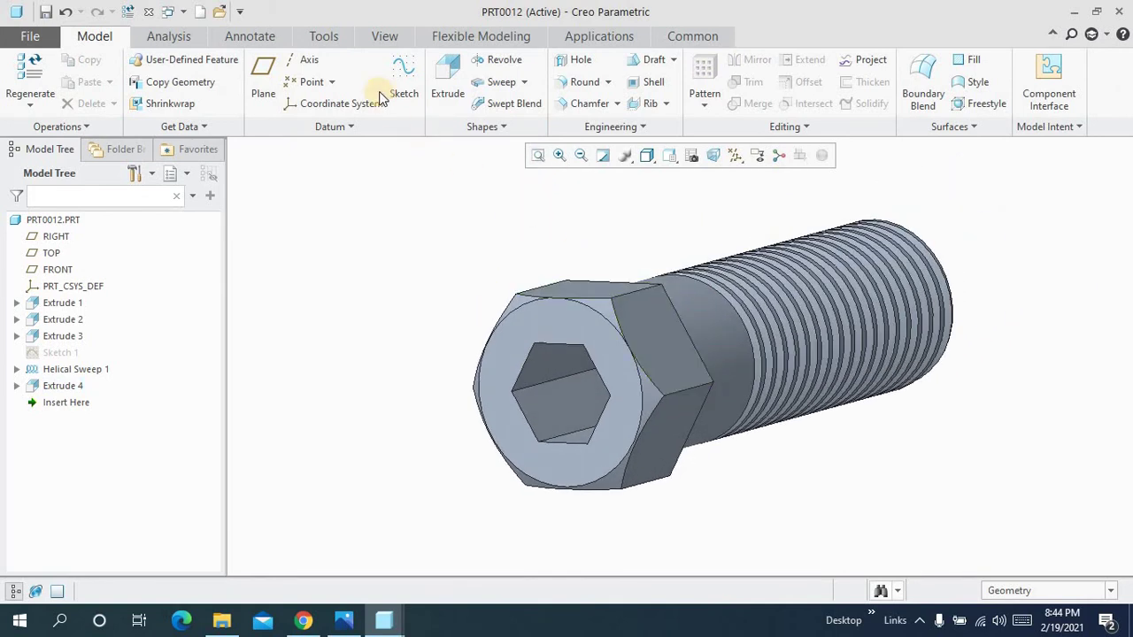
- Apply the dark steel library appearance to the whole bolt using the Part filter
click(372, 37)
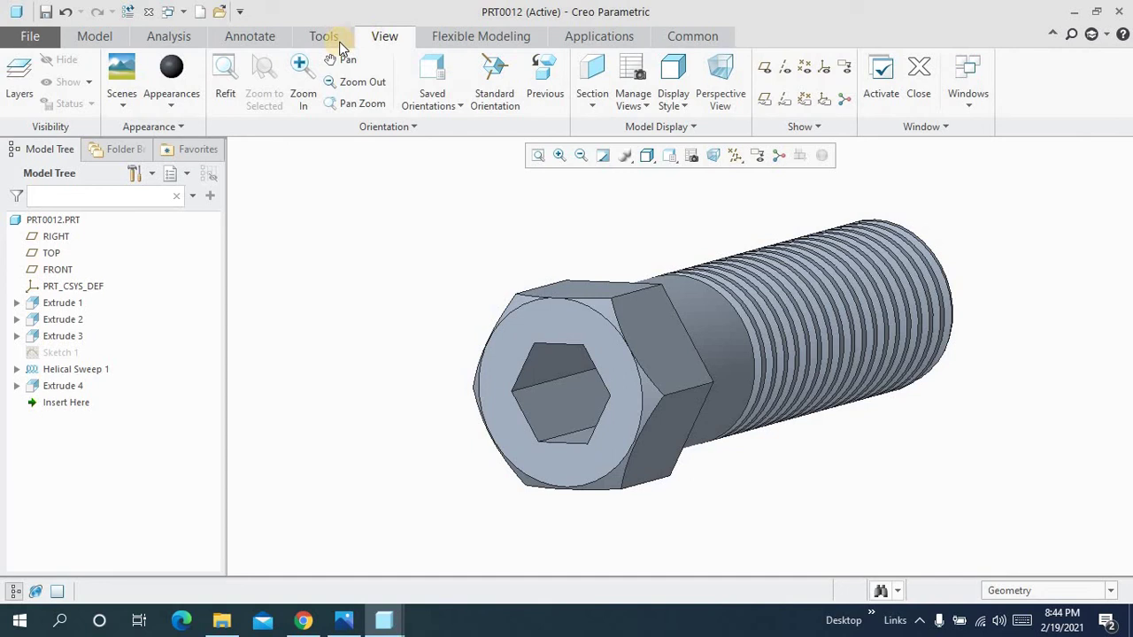
click(176, 106)
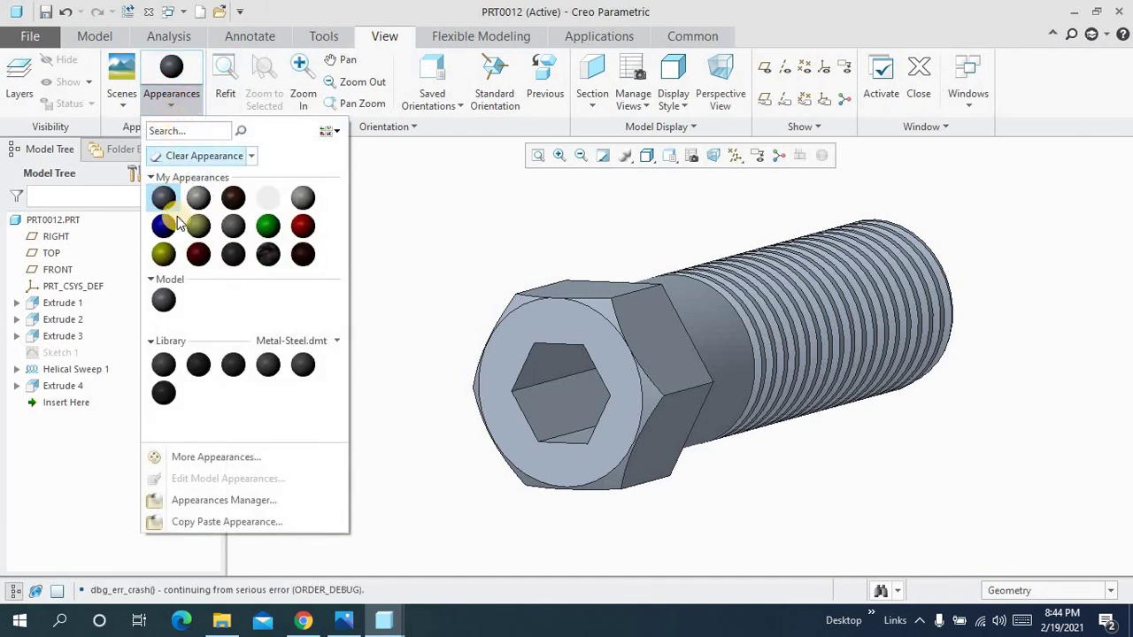
click(167, 372)
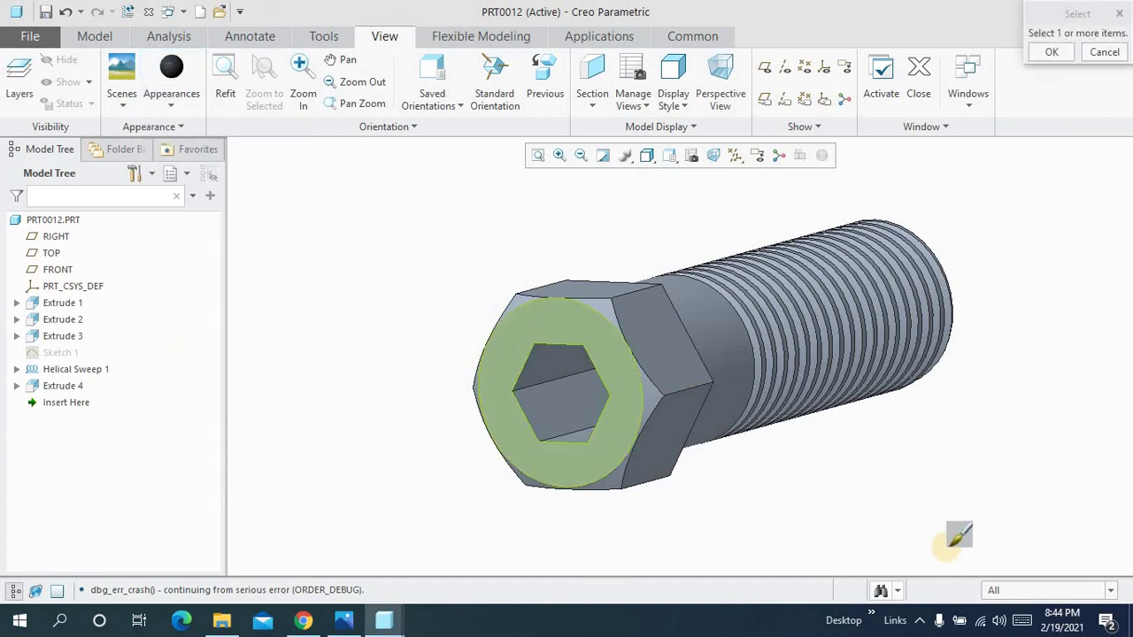
click(995, 597)
click(998, 574)
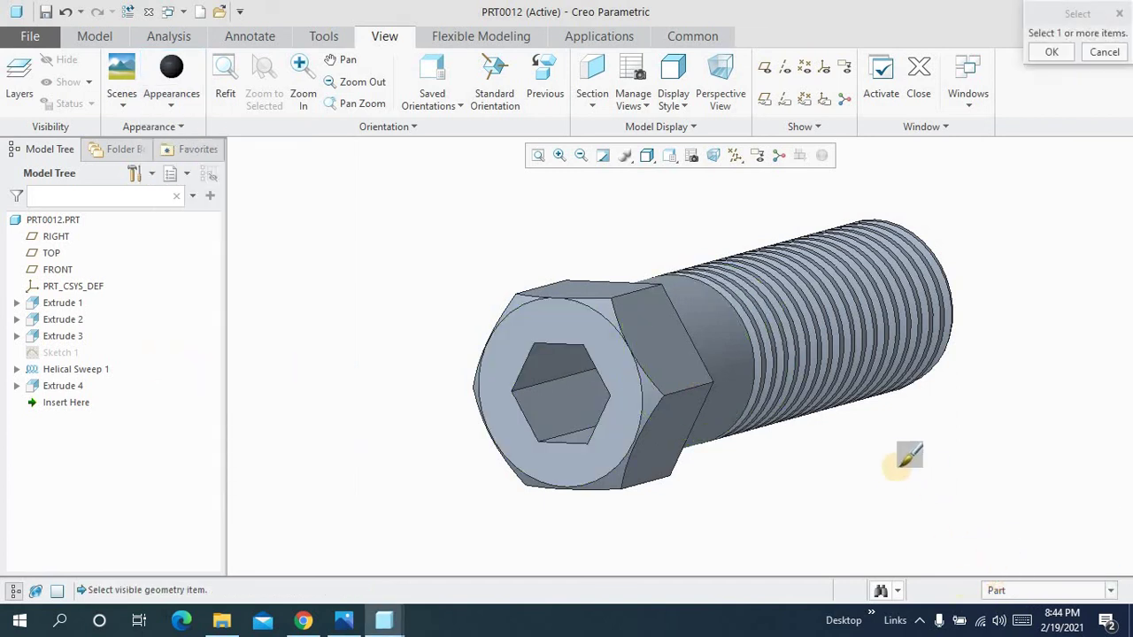
click(764, 378)
middle_click(763, 385)
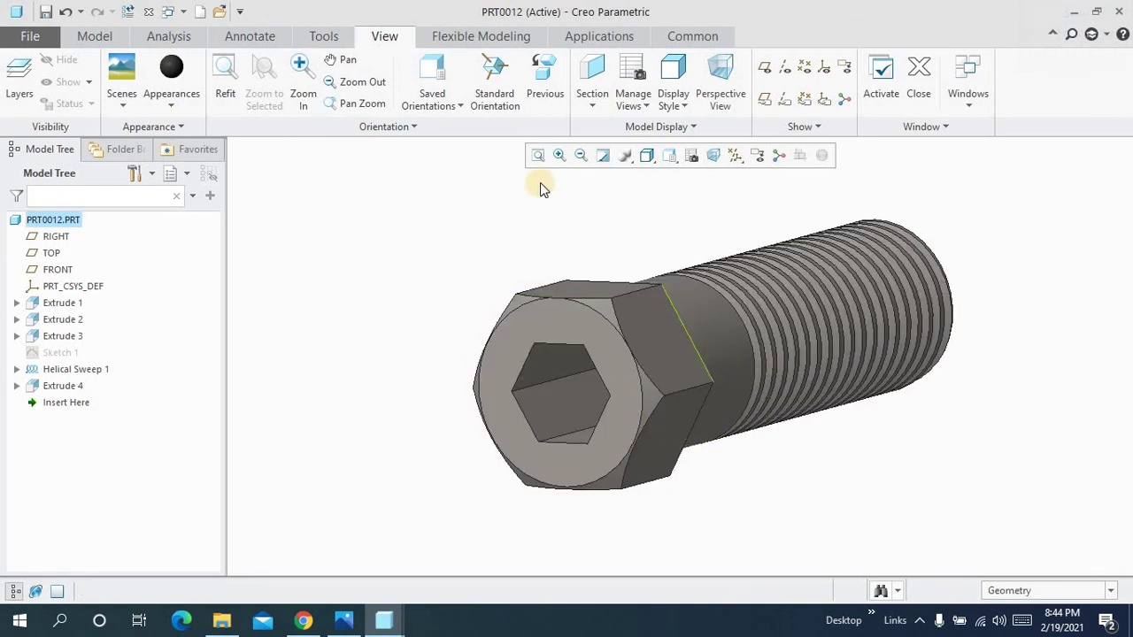
mouse_move(681, 345)
middle_down()
mouse_move(655, 364)
mouse_move(574, 203)
middle_up()
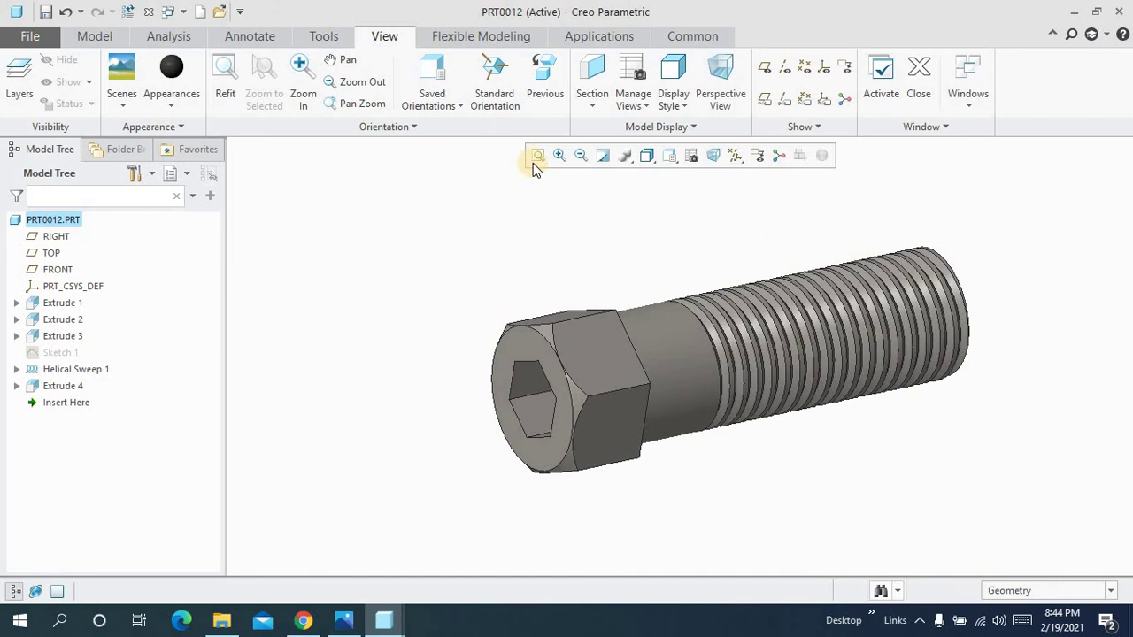
click(528, 155)
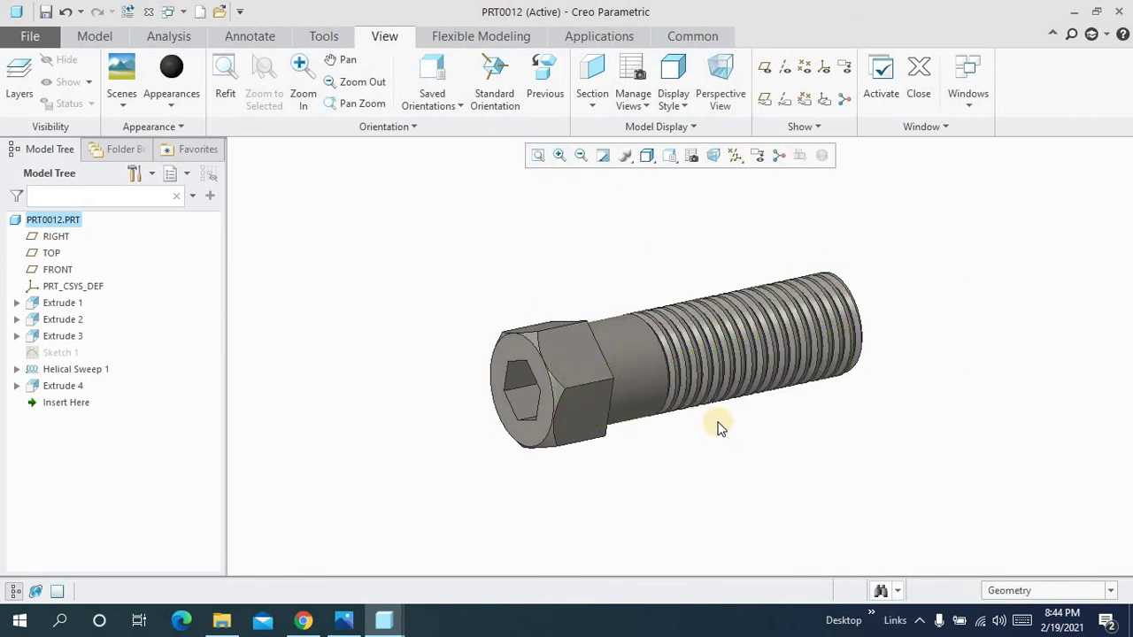
scroll(719, 427, up, 2)
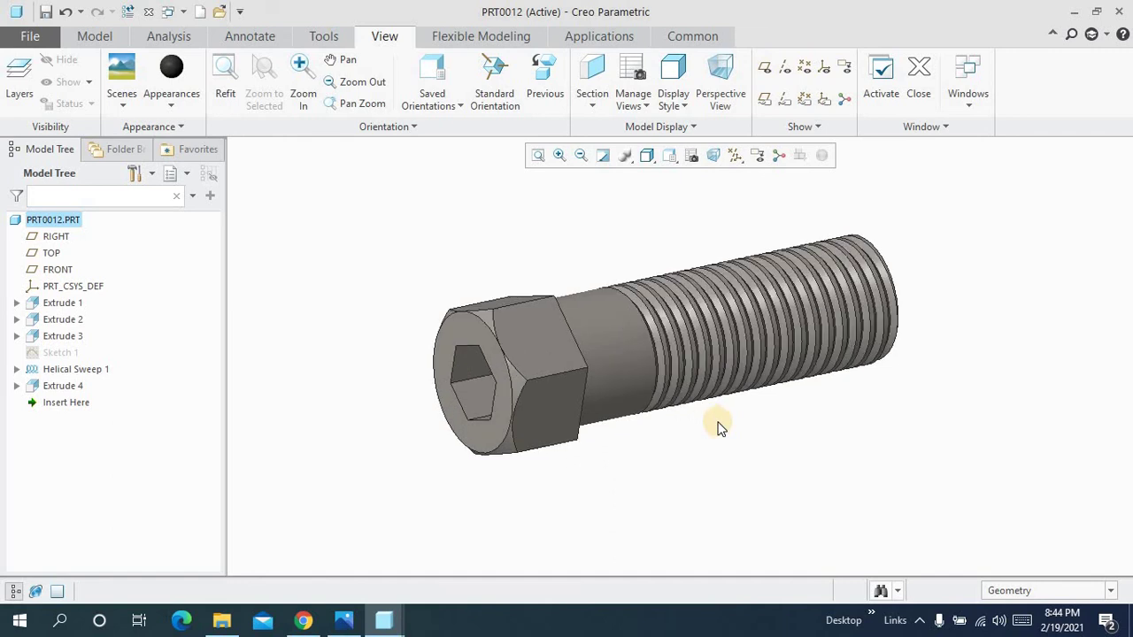